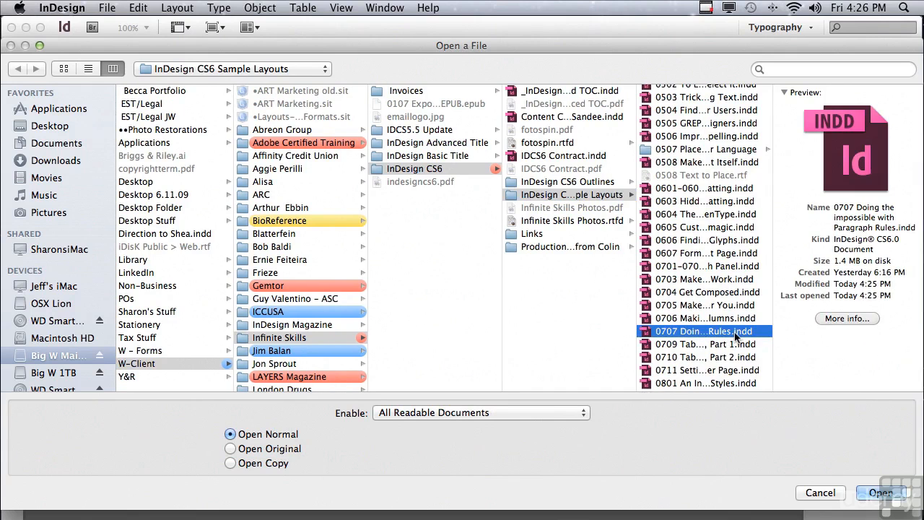
Open the document "0707 Doing the impossible with Paragraph Rules.indd" normally.
left_click(884, 492)
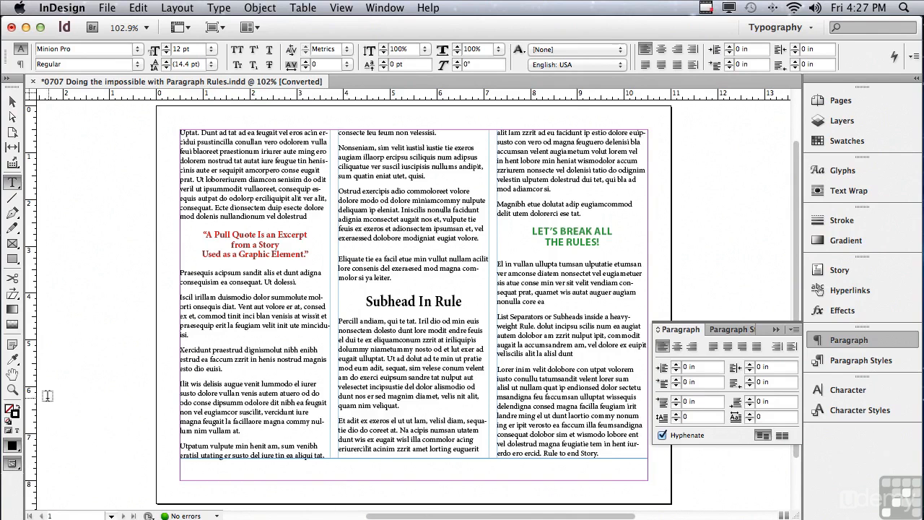
left_click(13, 392)
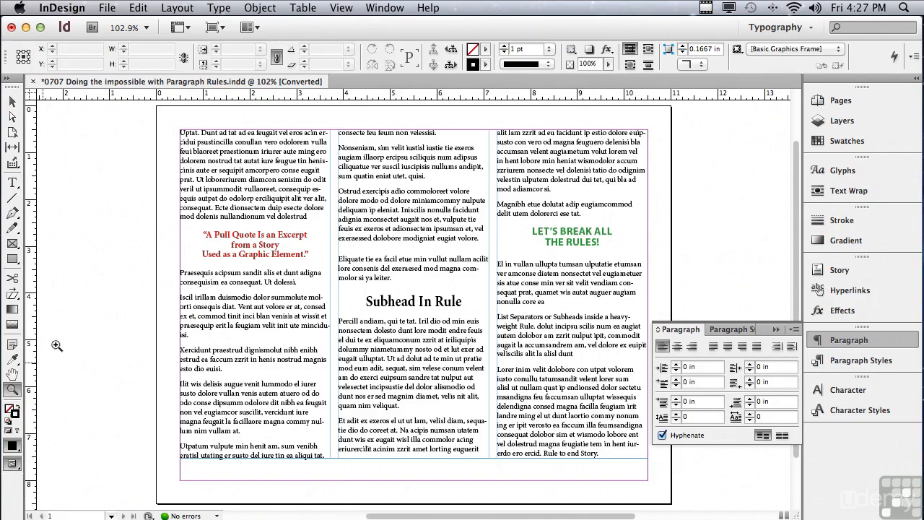
left_click_drag(166, 182, 650, 344)
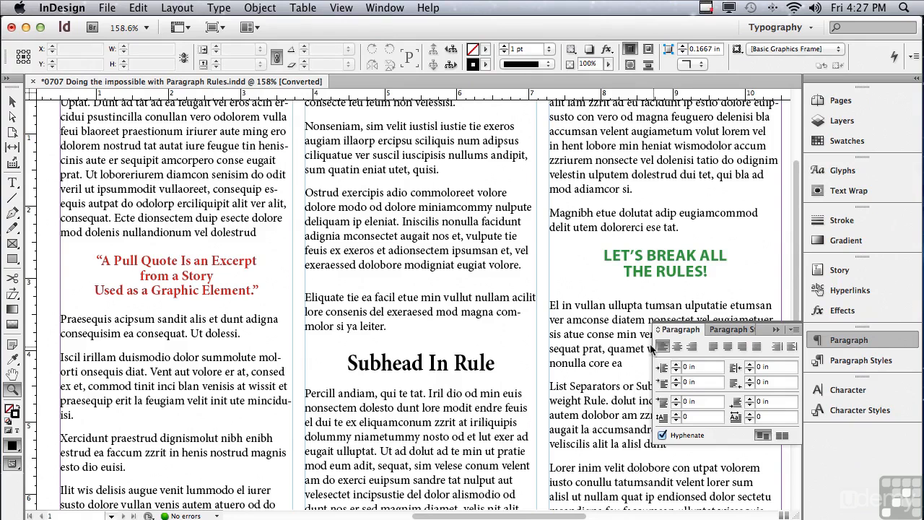
Turn on a Rule Above for the red pull quote paragraph in the Paragraph Rules settings, with the preview enabled.
left_click(13, 184)
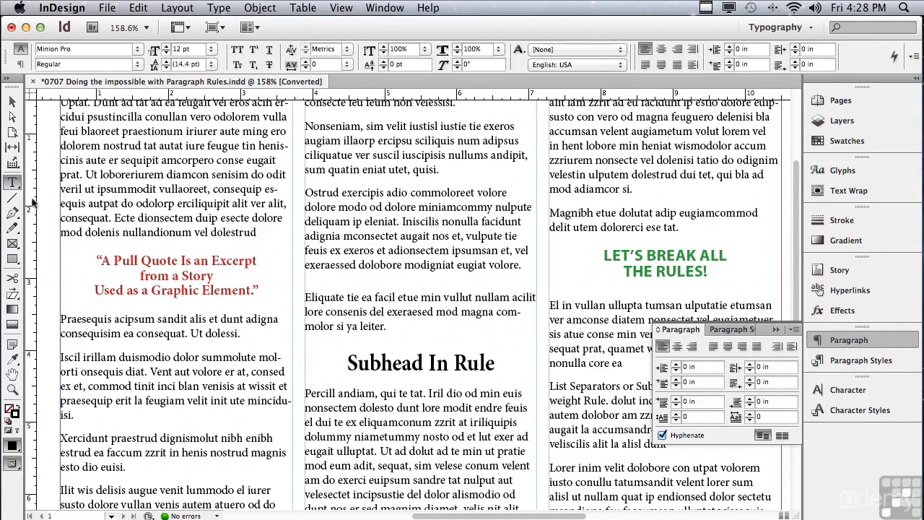
left_click(171, 275)
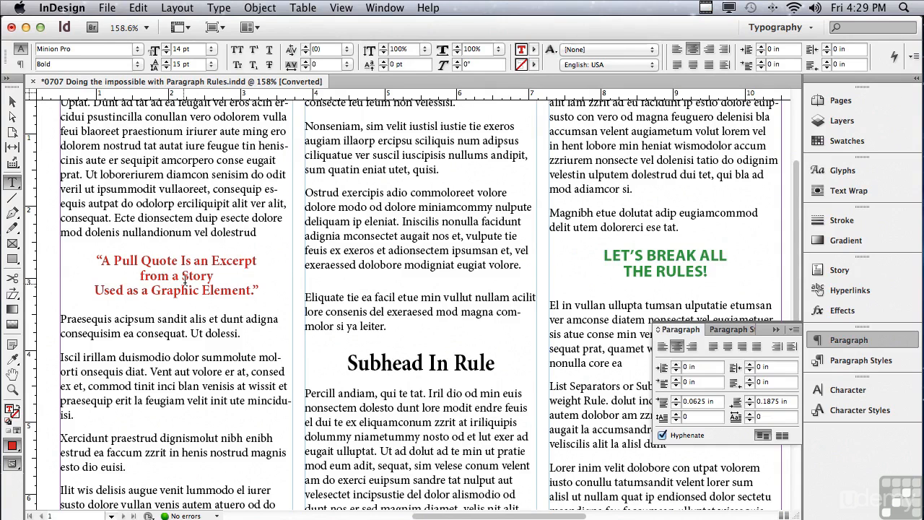
left_click(793, 331)
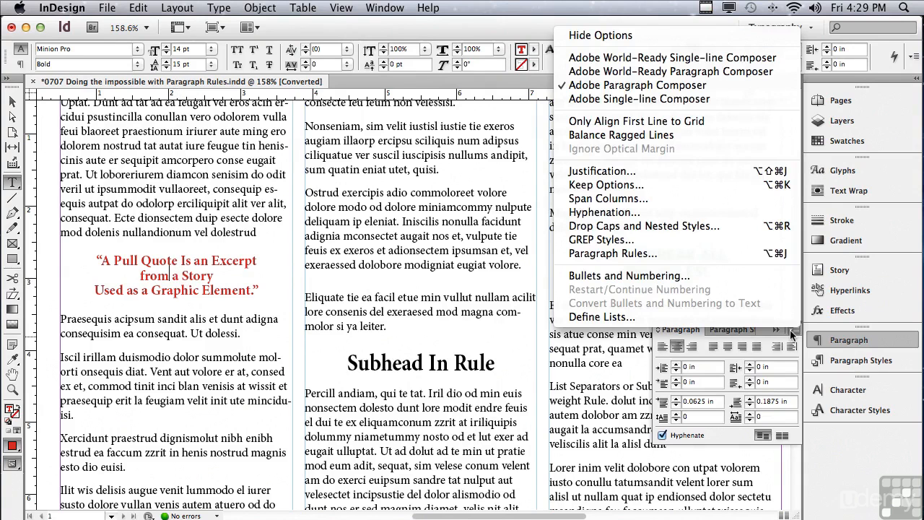
left_click(692, 257)
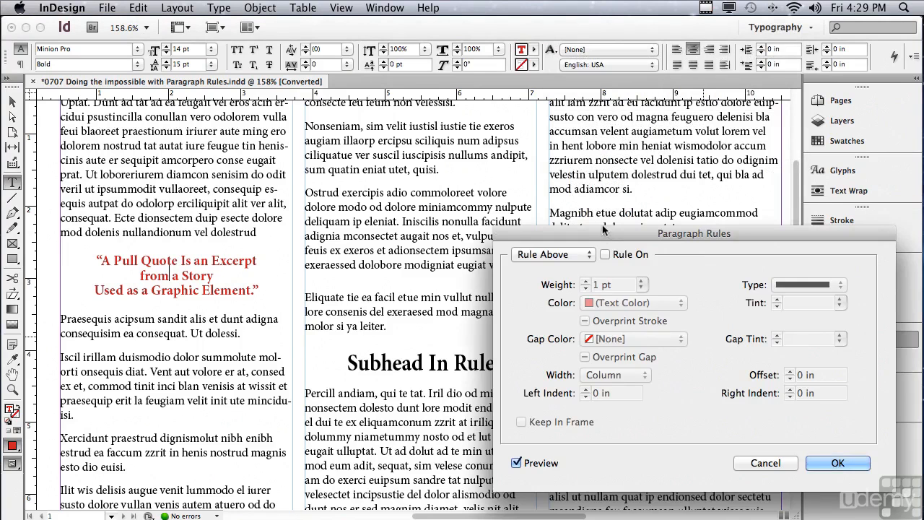
left_click_drag(604, 231, 442, 194)
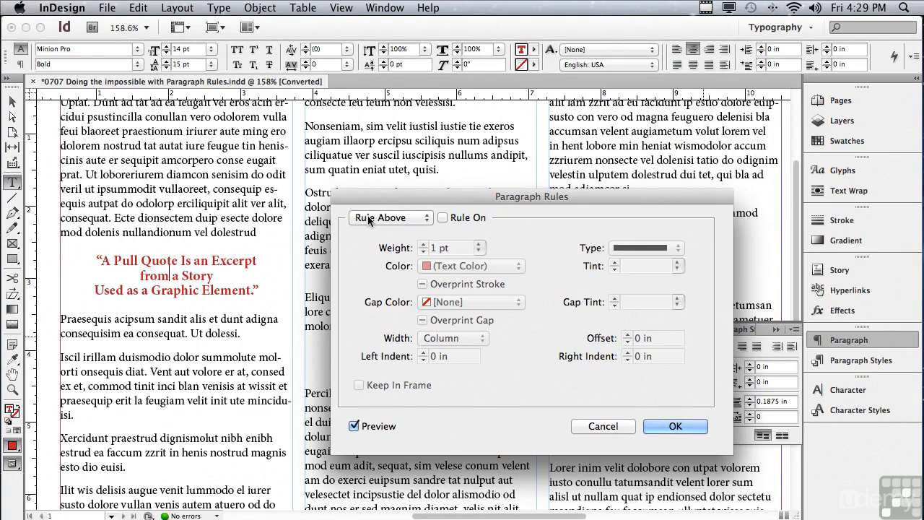
left_click(443, 218)
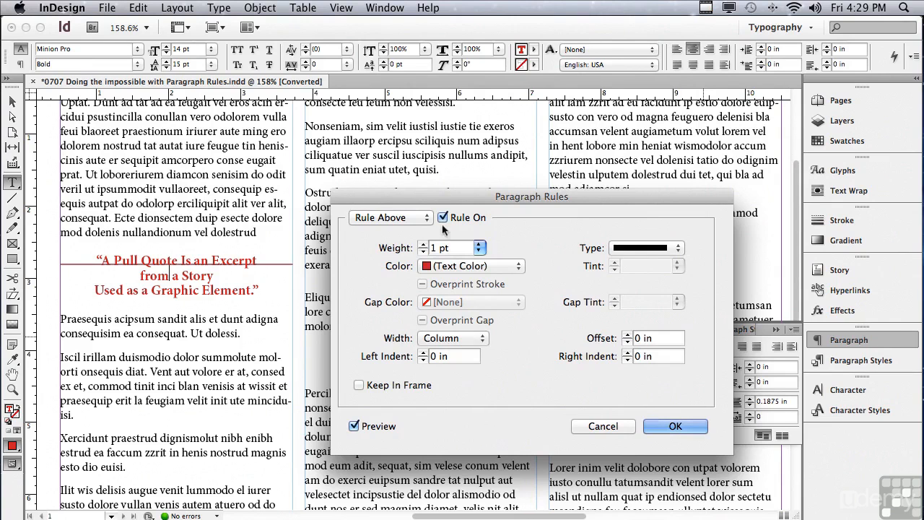
left_click(356, 426)
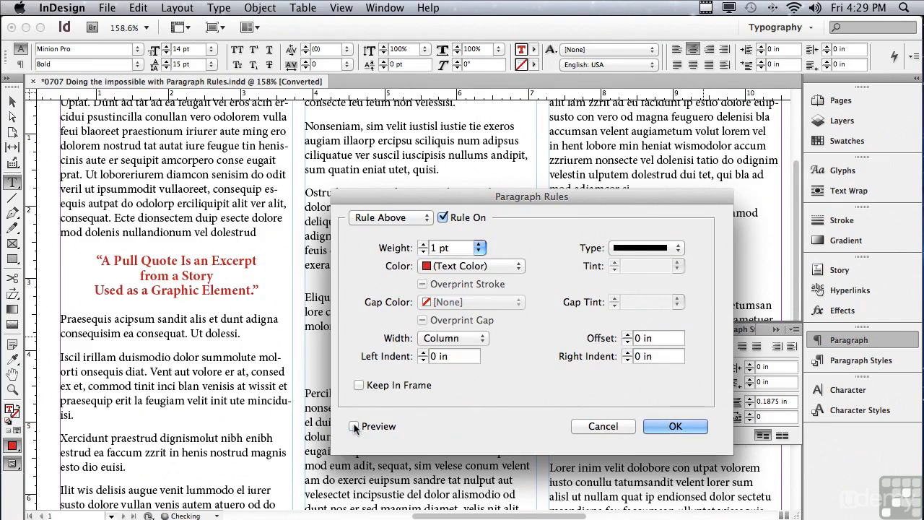
left_click(354, 426)
left_click_drag(456, 250, 415, 248)
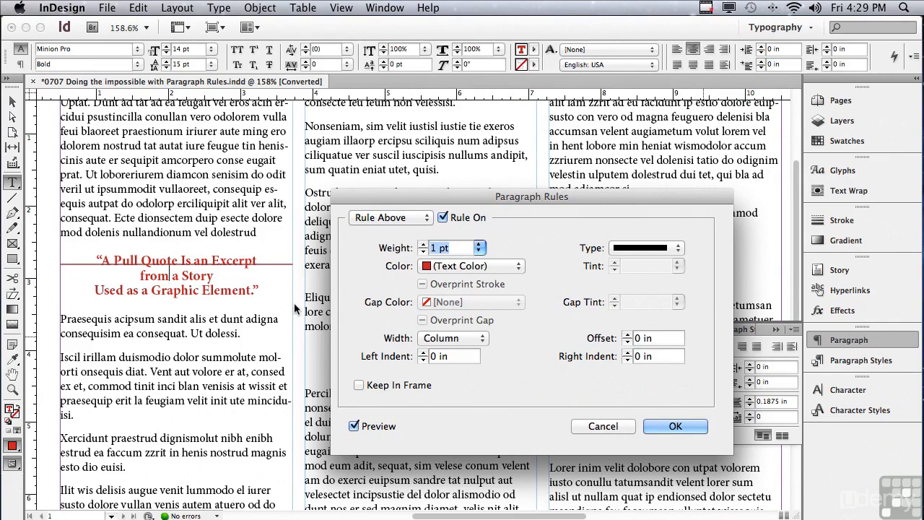
left_click(480, 248)
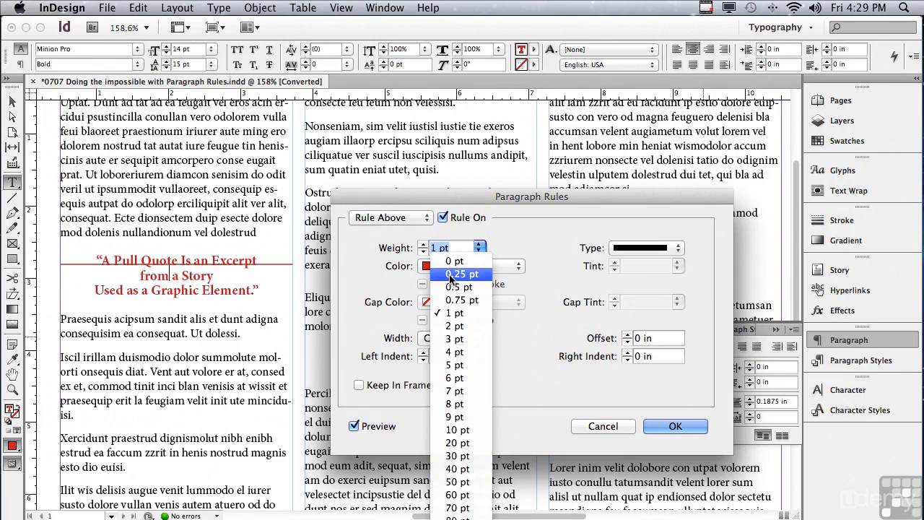
left_click(364, 286)
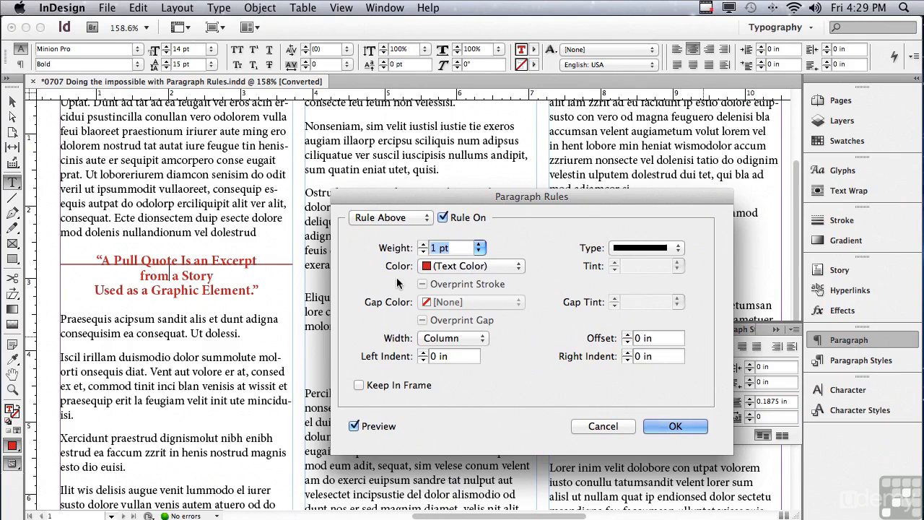
Color the pull quote's rule above [Black] and set its offset to 0.25 in.
left_click(438, 266)
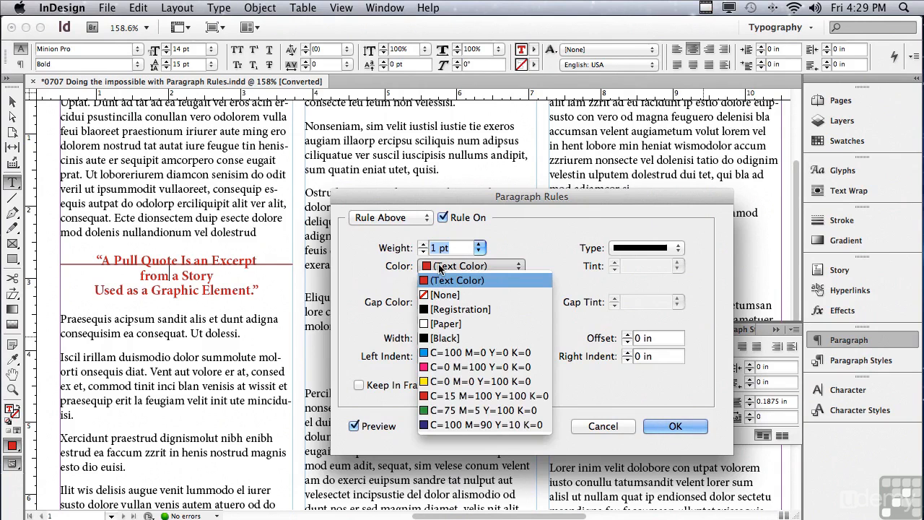
left_click(444, 338)
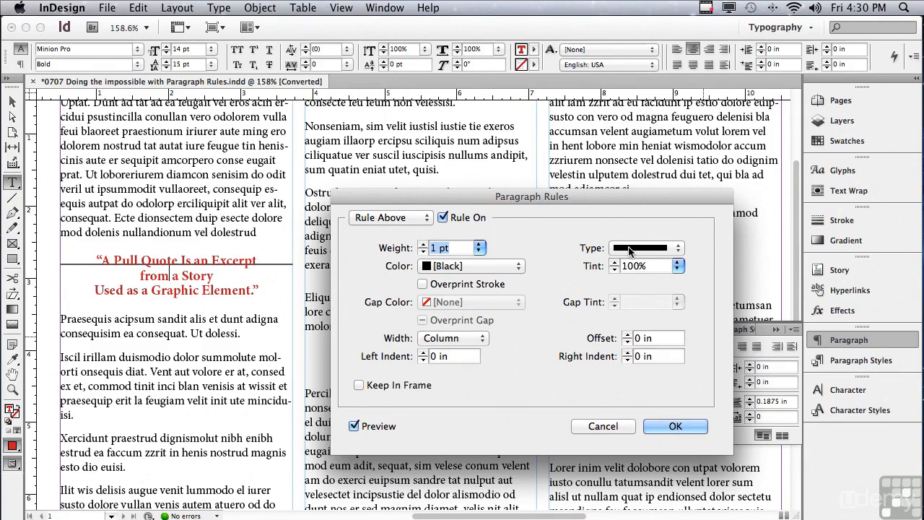
left_click(629, 250)
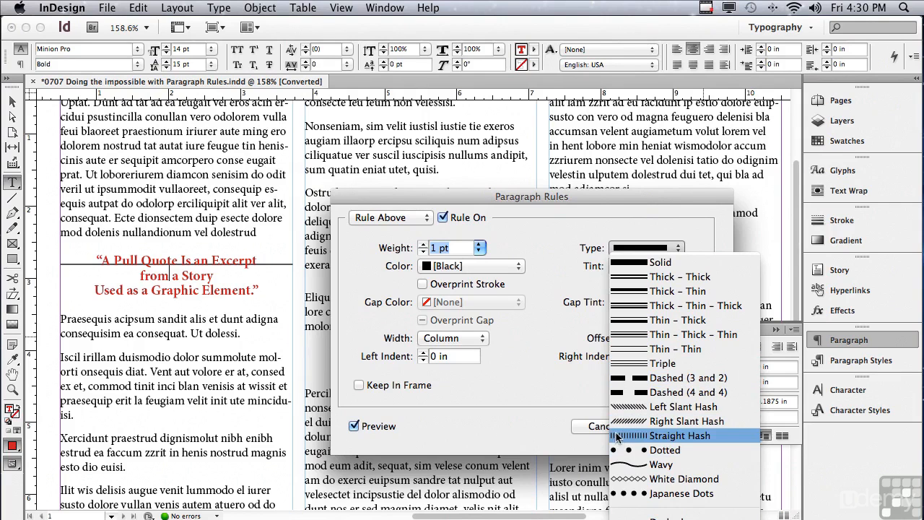
left_click(516, 397)
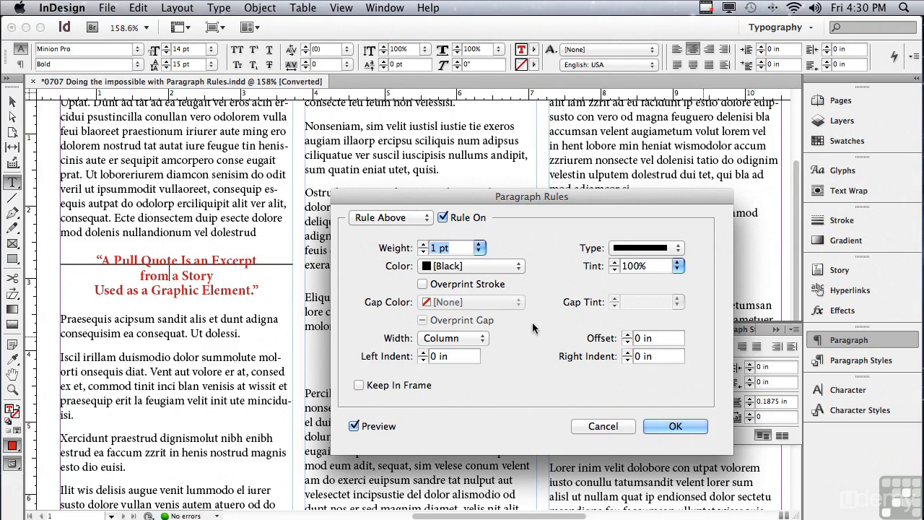
left_click(626, 335)
left_click(626, 335)
left_click(626, 335)
left_click(626, 335)
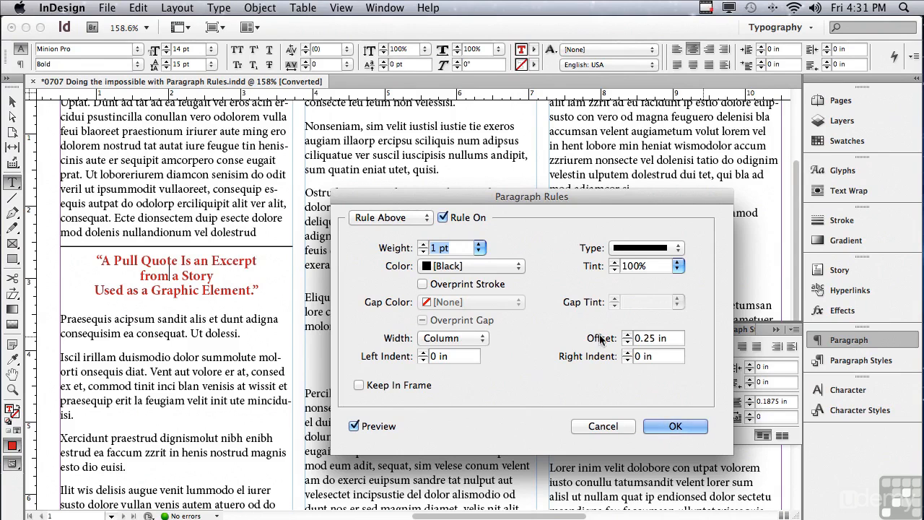
Try the Text width on the pull quote's rule above and return it to Column.
left_click(427, 344)
left_click(428, 353)
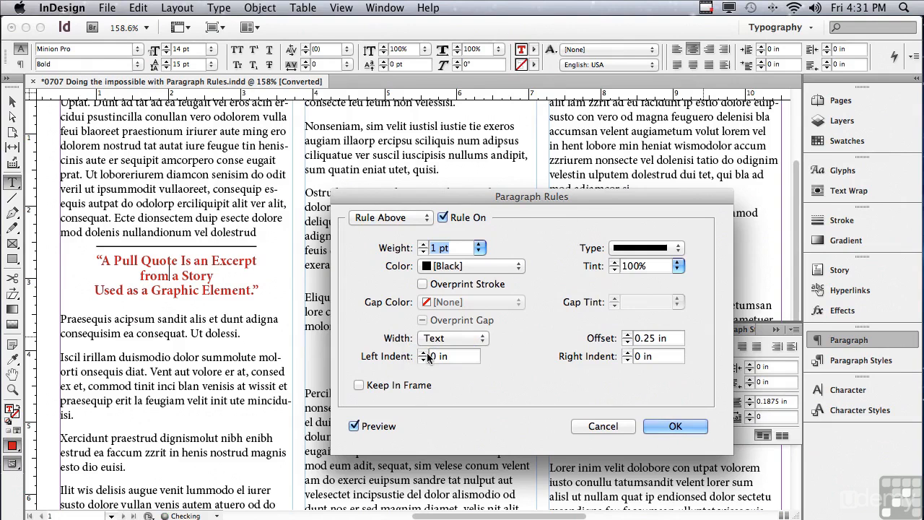
left_click(429, 345)
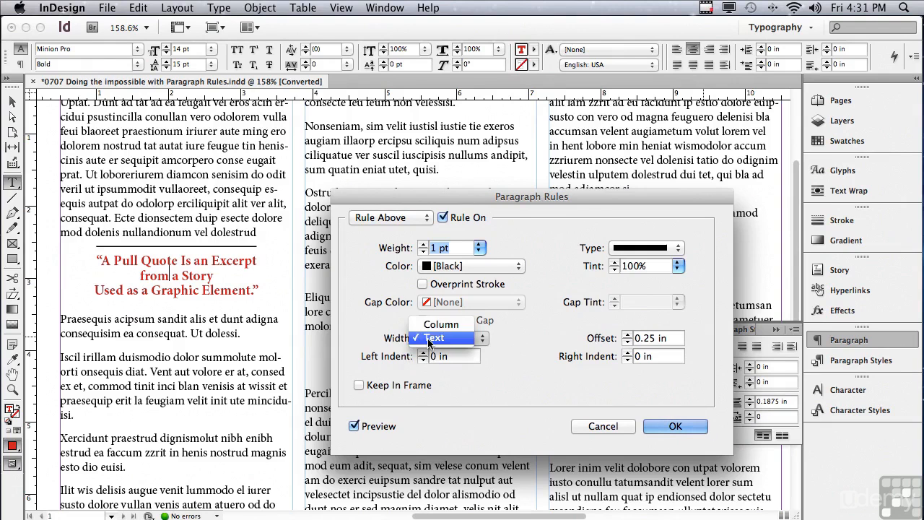
left_click(439, 322)
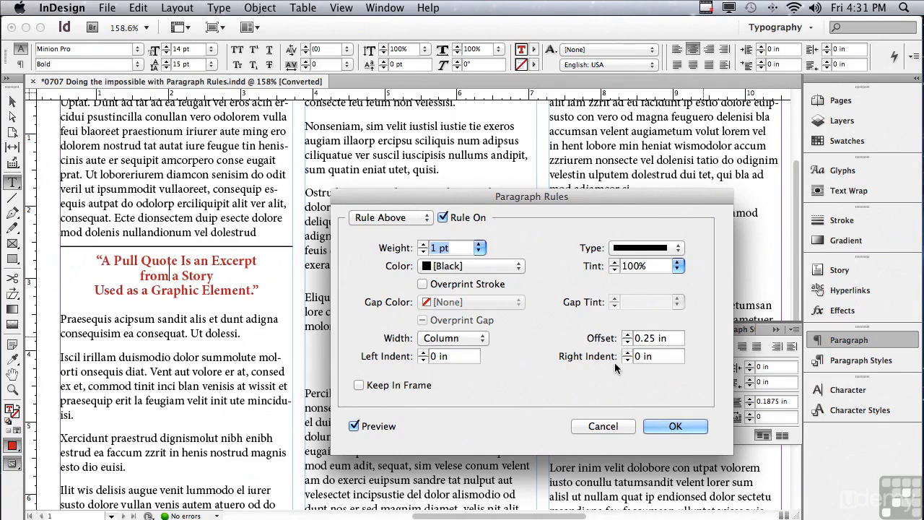
Set the rule above's left and right indents to 0.1875 in and copy the indent value.
left_click(424, 353)
left_click(423, 352)
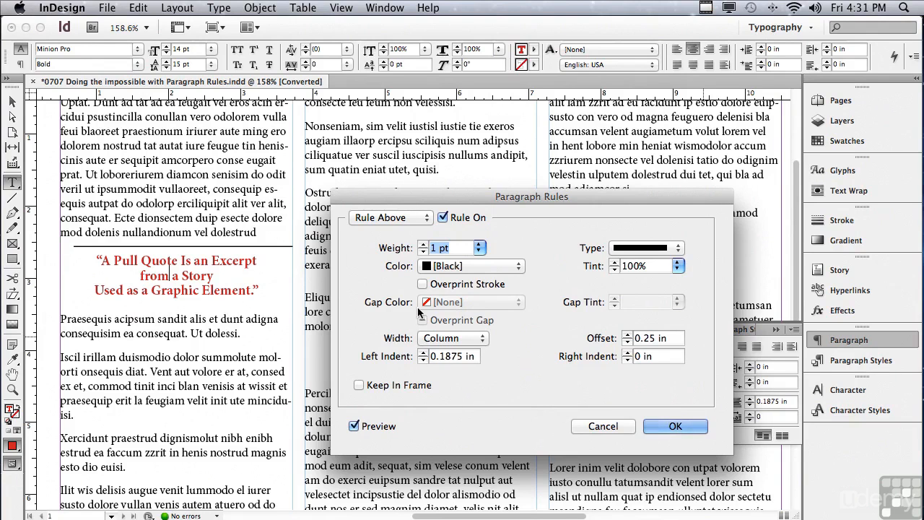
left_click(627, 352)
left_click(627, 352)
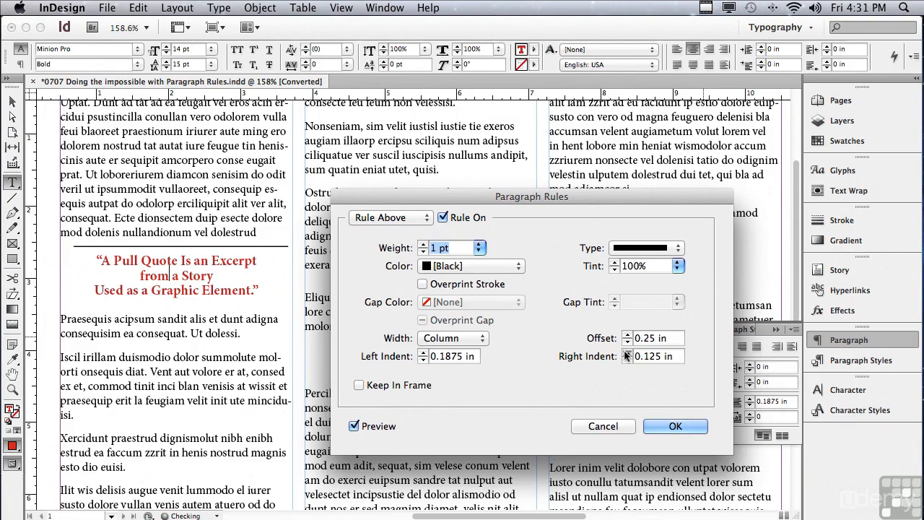
left_click(627, 353)
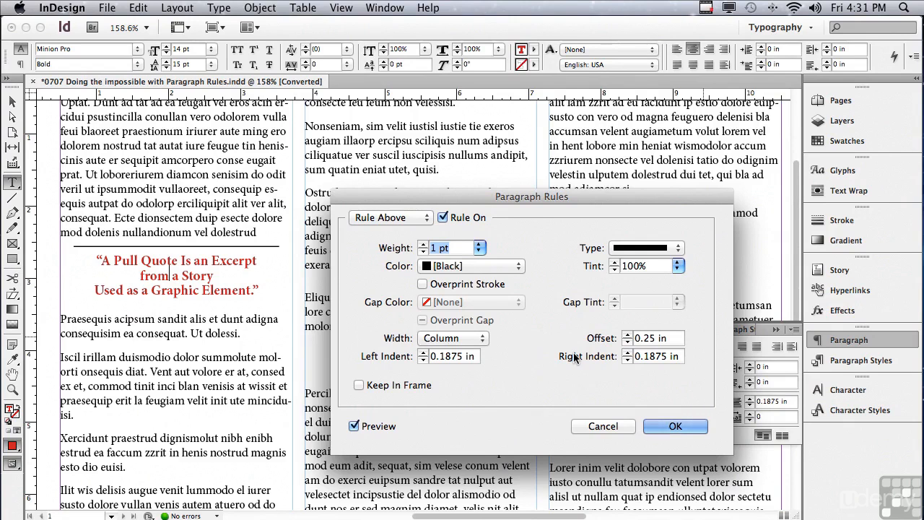
triple_click(464, 356)
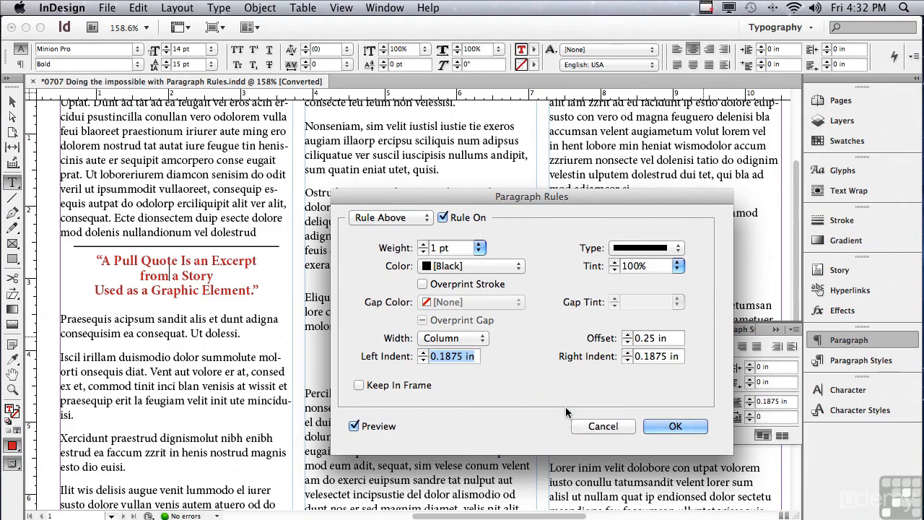
key("super+c")
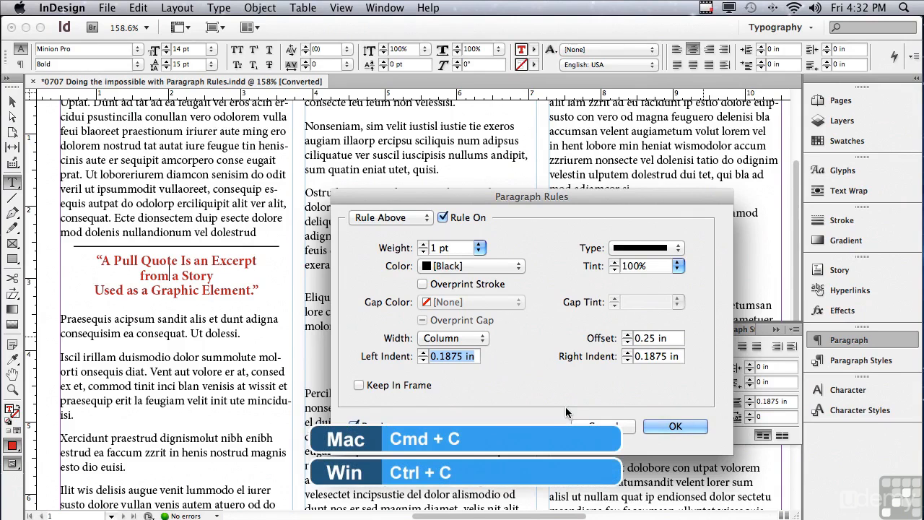
Turn on a Rule Below for the pull quote and color it [Black].
left_click(370, 218)
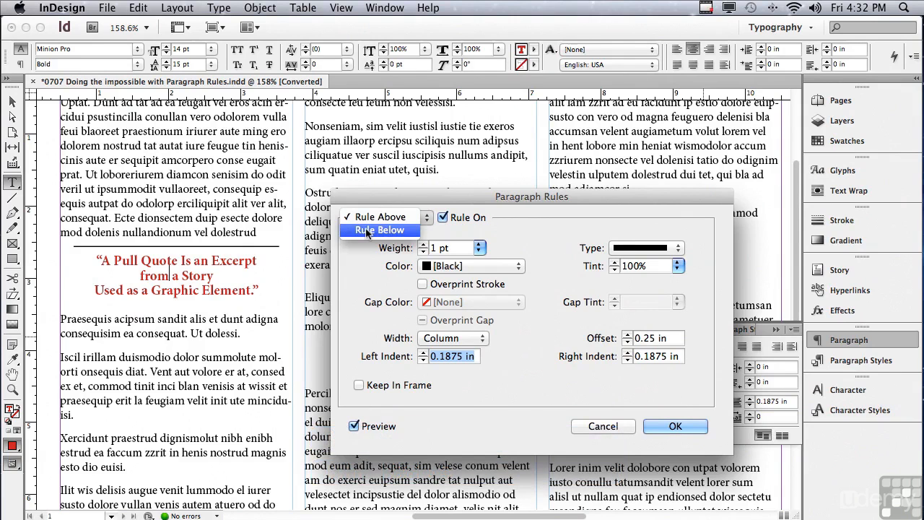
left_click(367, 231)
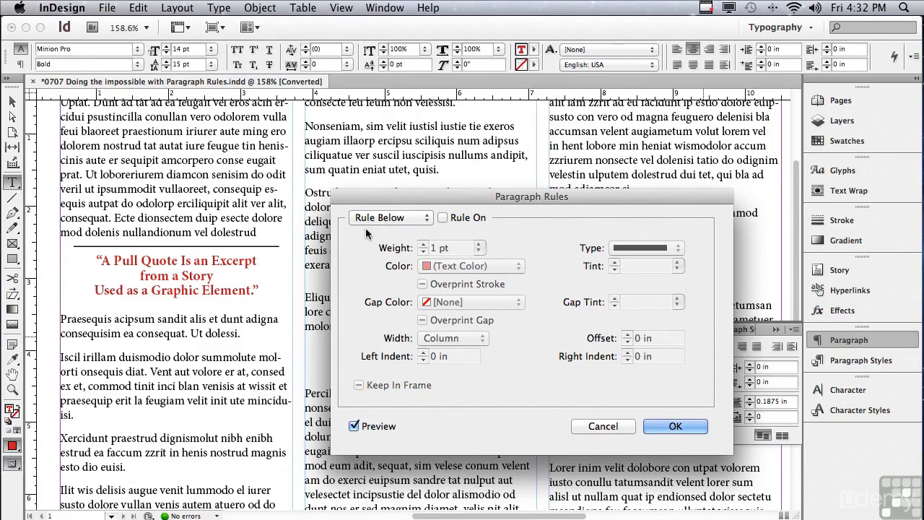
left_click(444, 219)
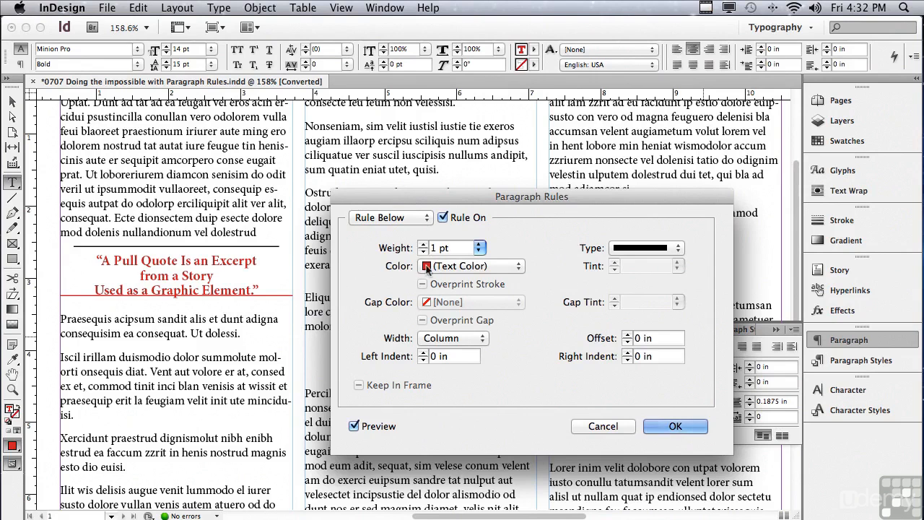
left_click(437, 266)
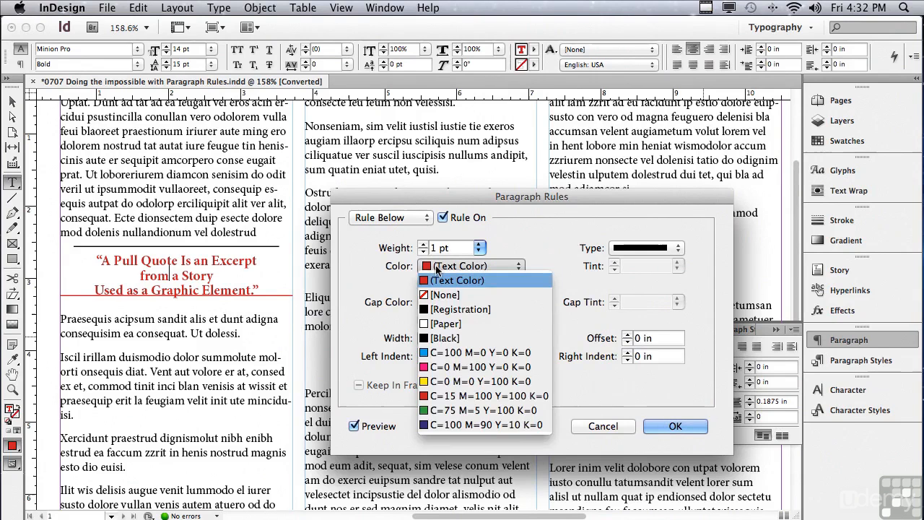
left_click(443, 338)
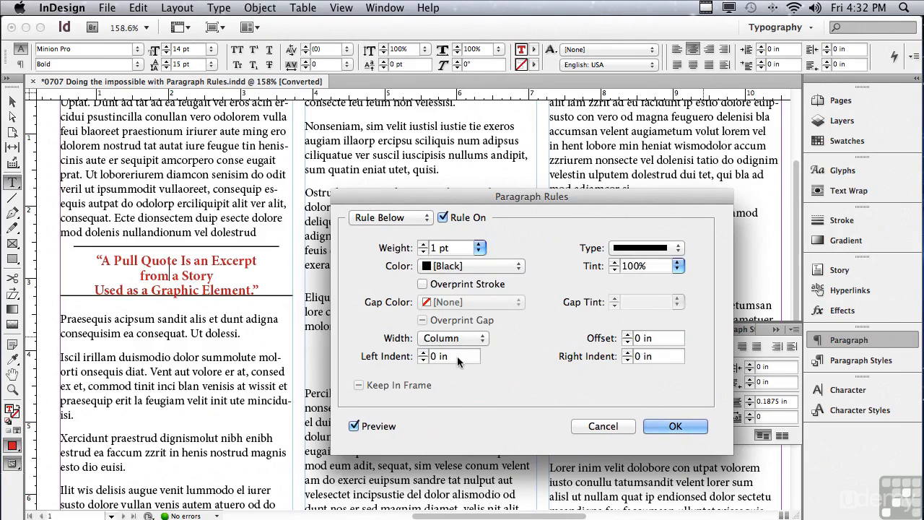
Paste the copied 0.1875 in value into the rule below's left and right indents.
triple_click(453, 354)
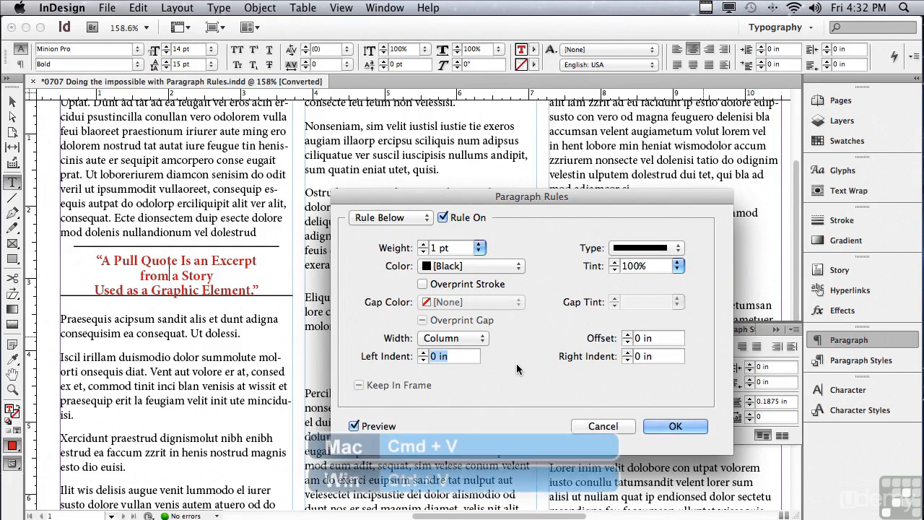
key("super+v")
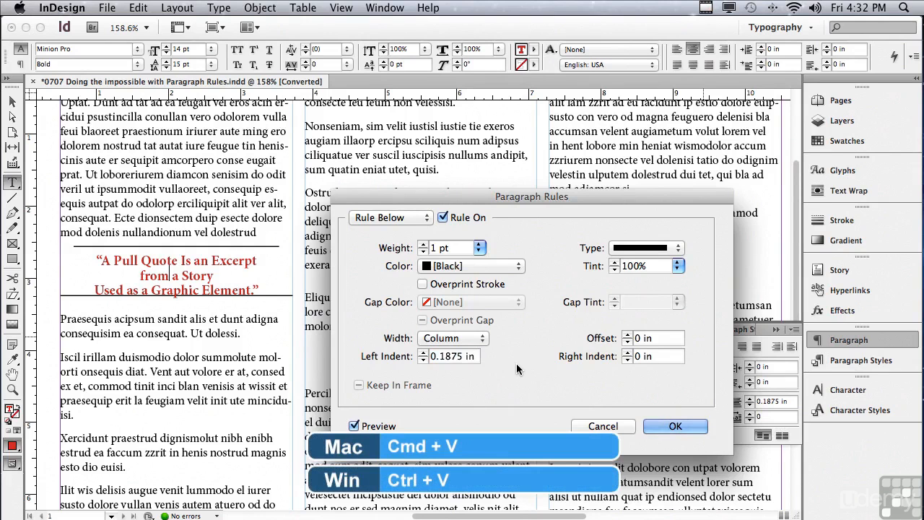
key("Tab")
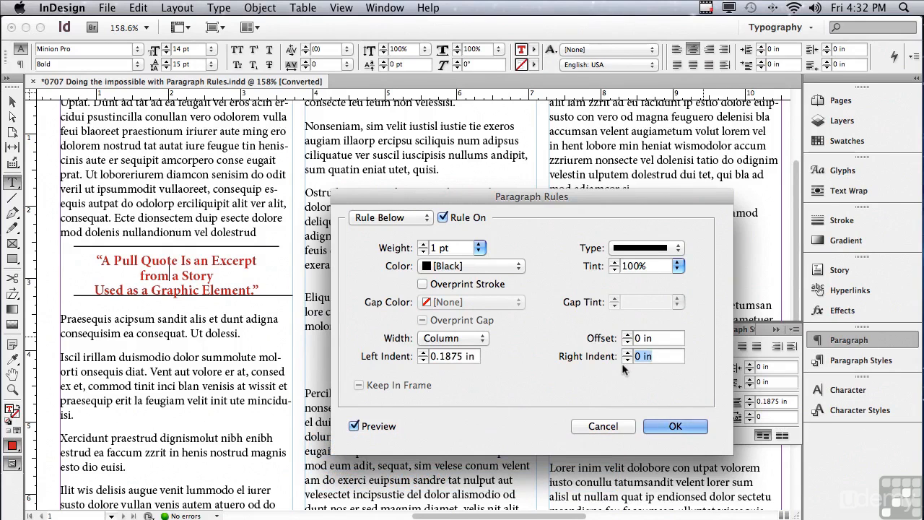
key("super+v")
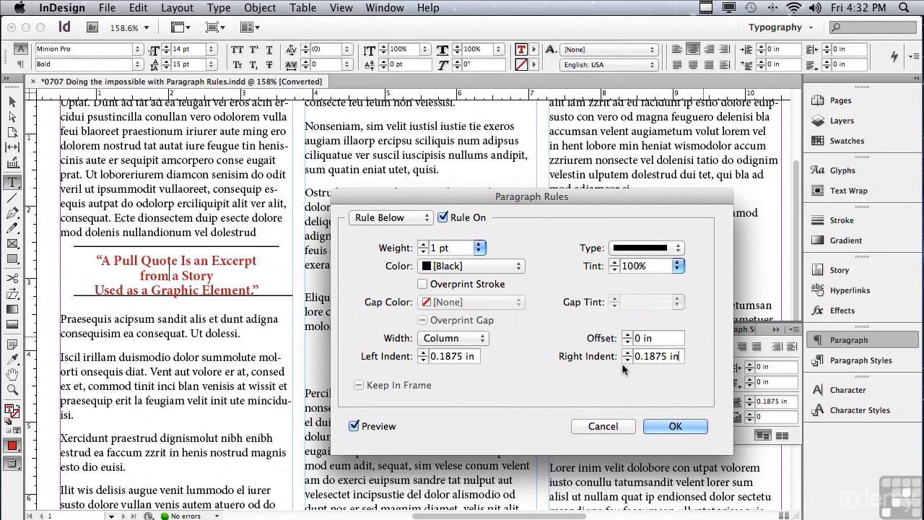
Set the offset of the pull quote's rule below to 0.125 in and apply the paragraph rules.
left_click(658, 338)
left_click(627, 335)
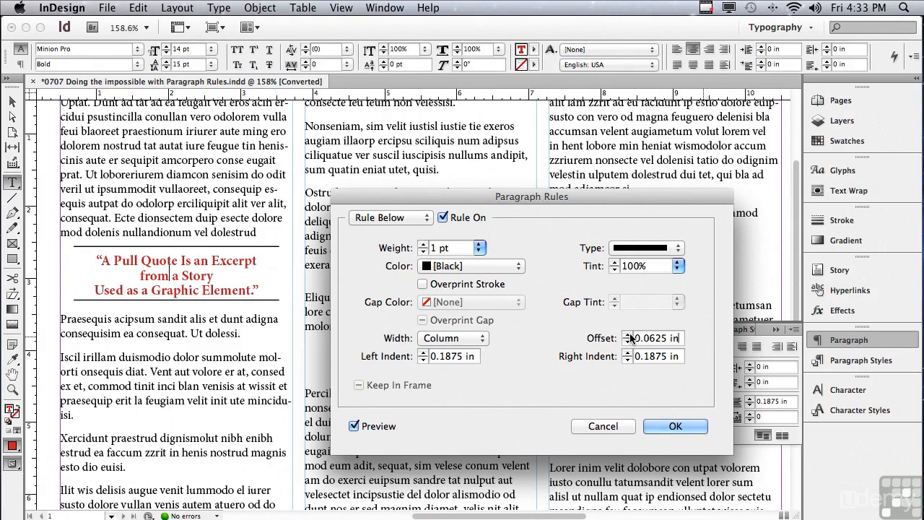
left_click(628, 335)
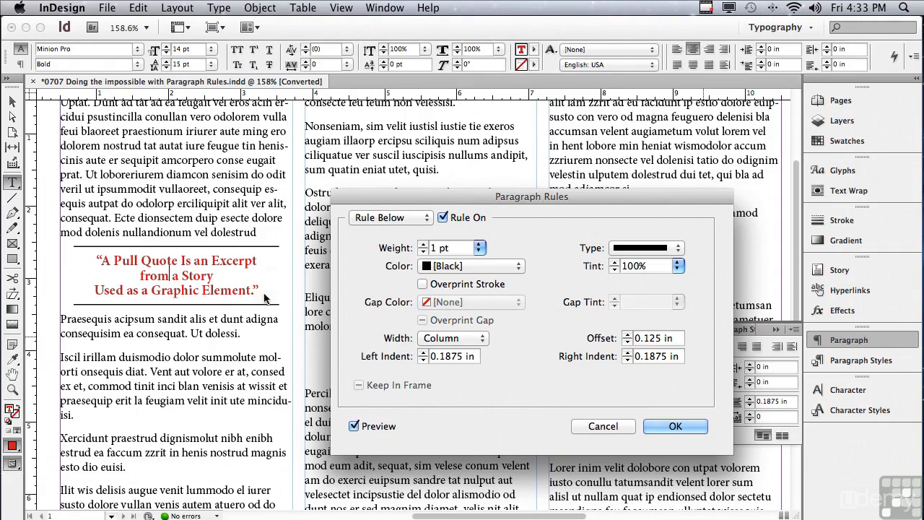
left_click(657, 427)
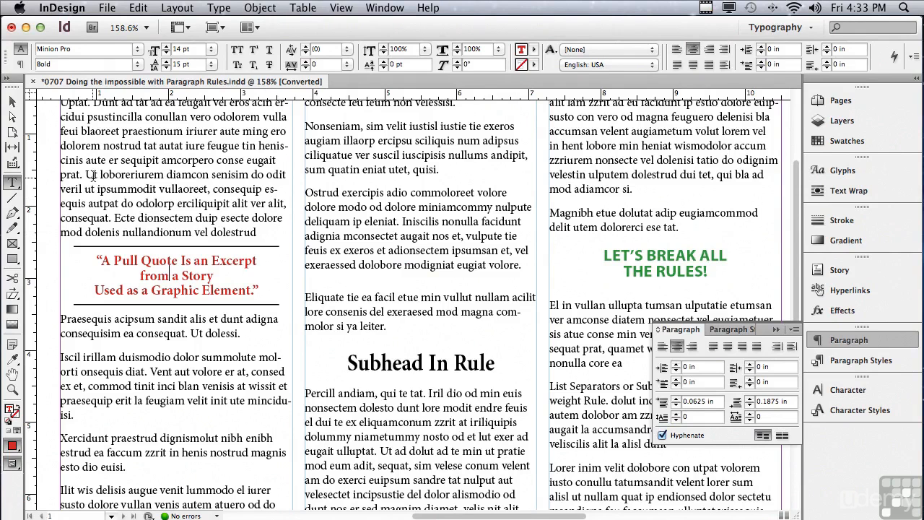
Try a paragraph break before "Ut loboreriurem" above the pull quote and remove it again.
left_click(215, 230)
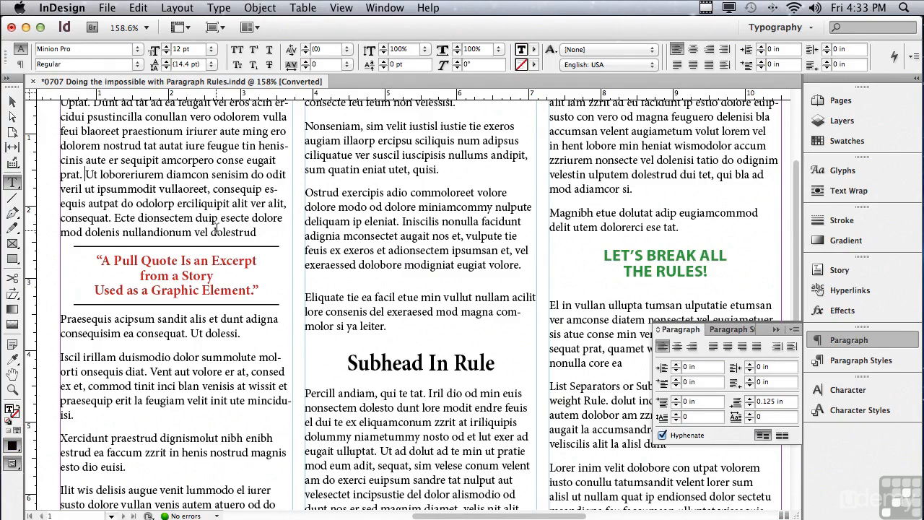
key("Return")
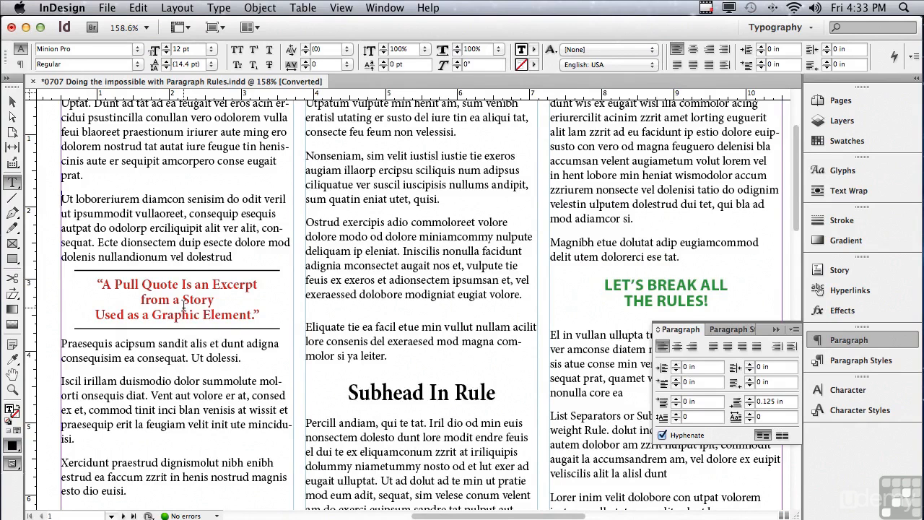
key("BackSpace")
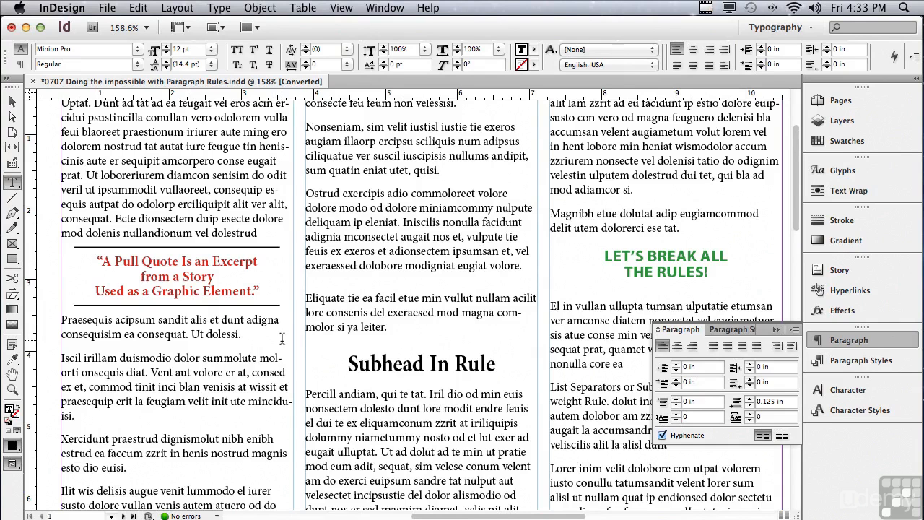
Turn on a Rule Below for the "Subhead In Rule" paragraph, keeping the heading in view.
left_click(412, 365)
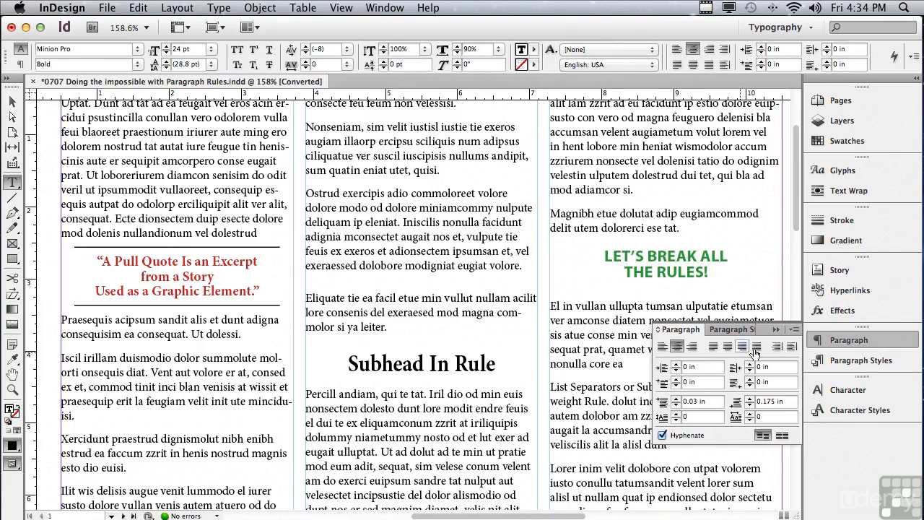
left_click(794, 330)
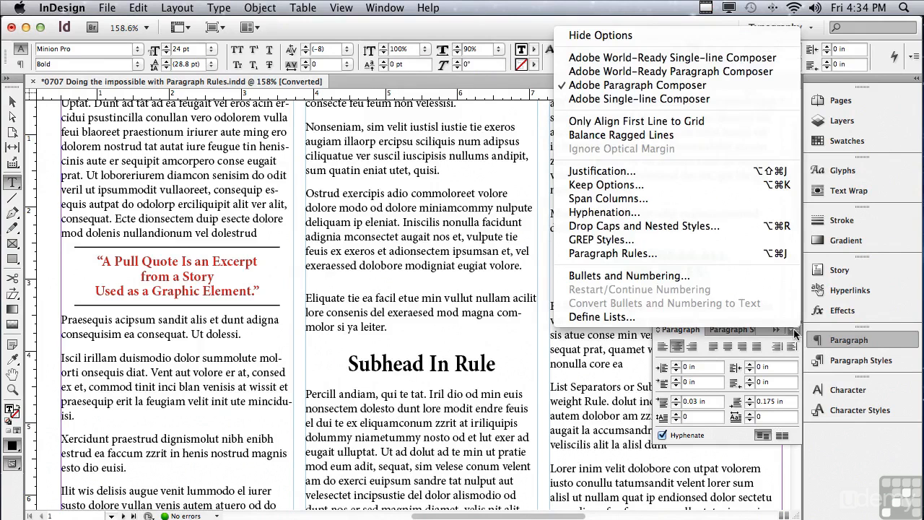
left_click(712, 248)
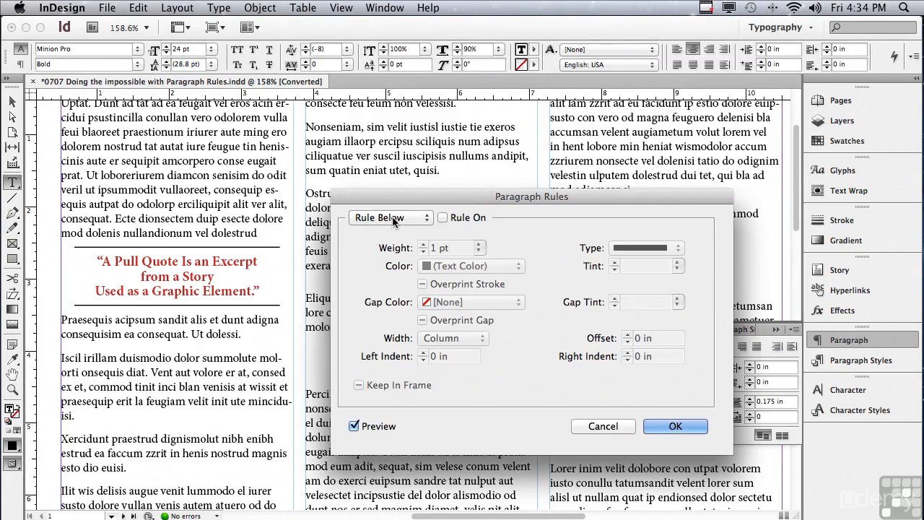
left_click(393, 218)
left_click(393, 219)
left_click(443, 218)
left_click_drag(401, 206, 600, 212)
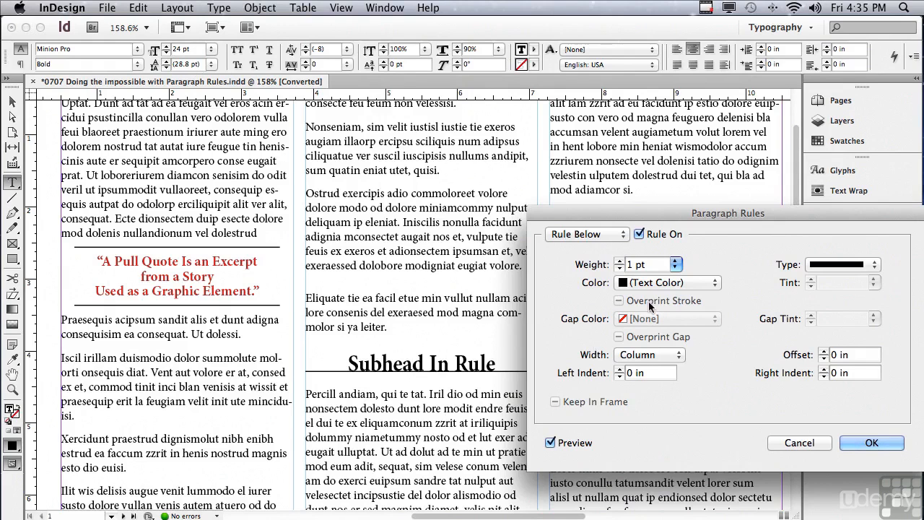
Set the subhead's rule below to a 28 pt weight and color it red, C=15 M=100 Y=100 K=0.
left_click_drag(646, 265, 611, 257)
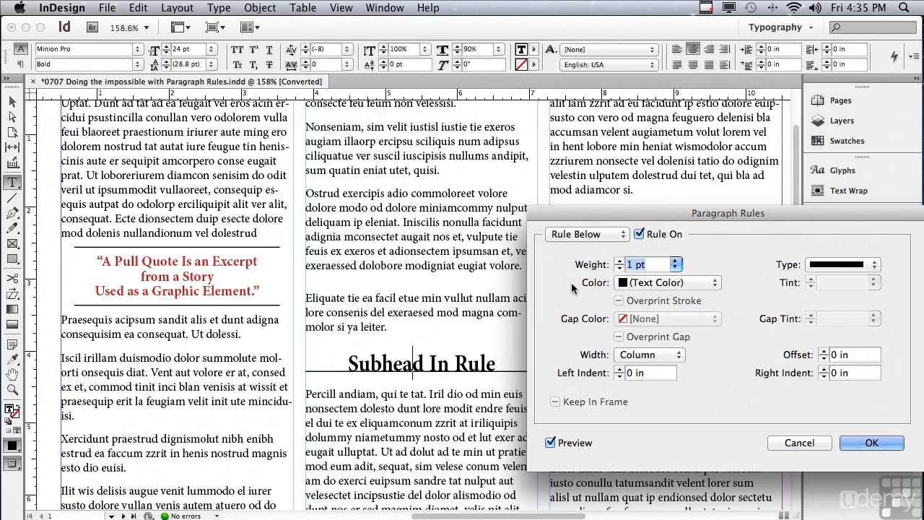
type("28")
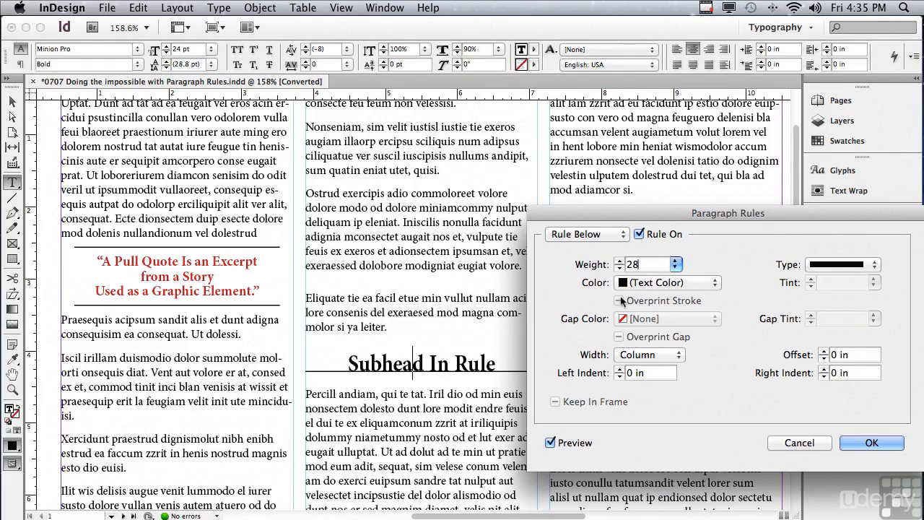
left_click(647, 372)
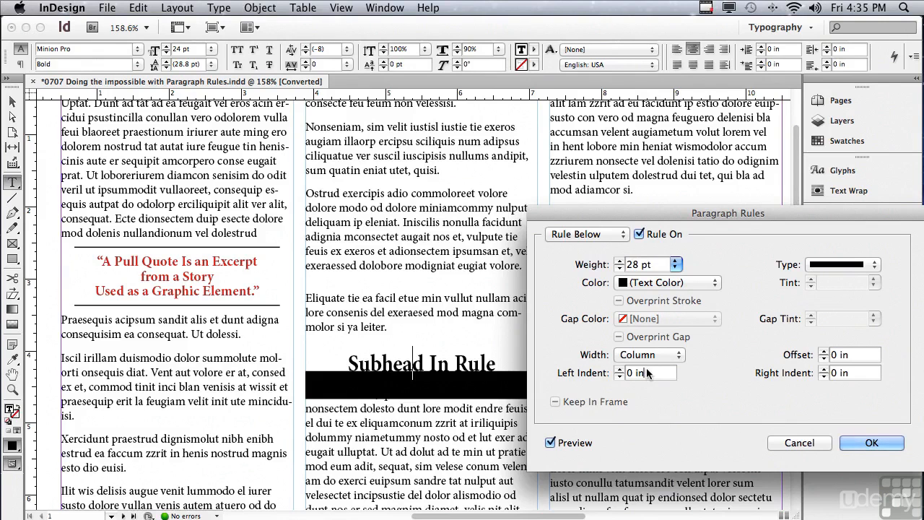
left_click(643, 283)
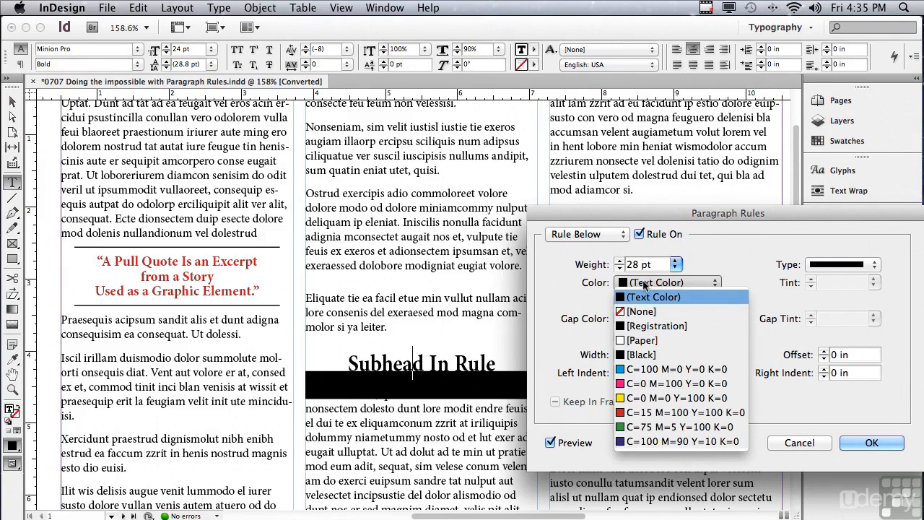
left_click(642, 412)
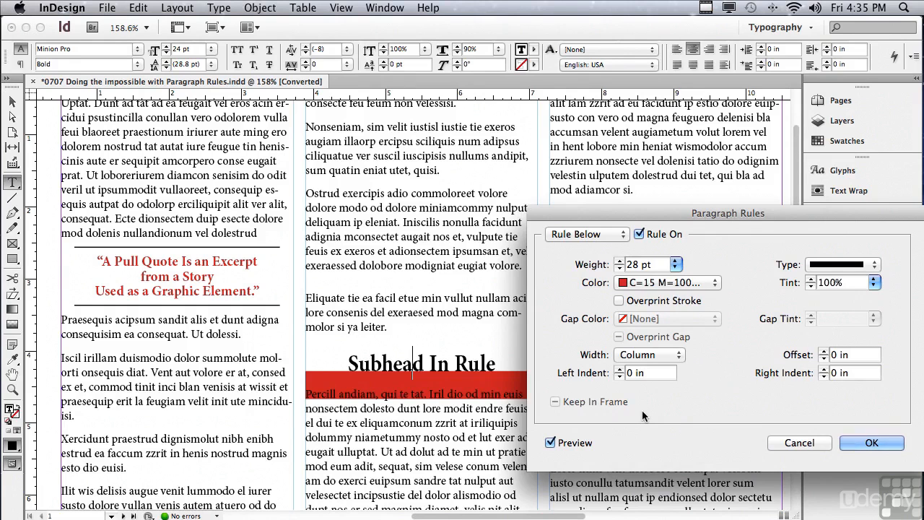
Raise the red rule behind the subhead text by setting its offset to -0.3125 in.
left_click(823, 359)
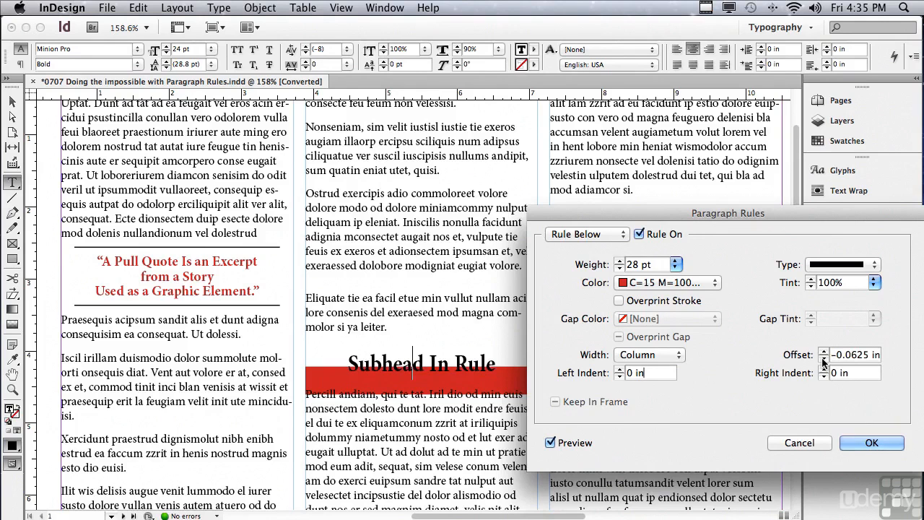
left_click(823, 359)
left_click(823, 358)
left_click(823, 359)
left_click(823, 359)
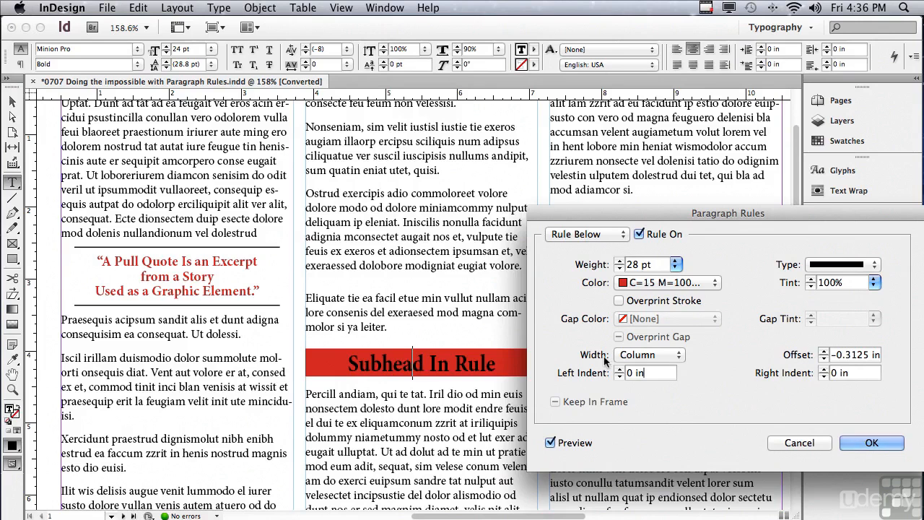
Set the red rule's width to Text with left and right indents of -0.125 in, and apply the rule.
left_click(637, 355)
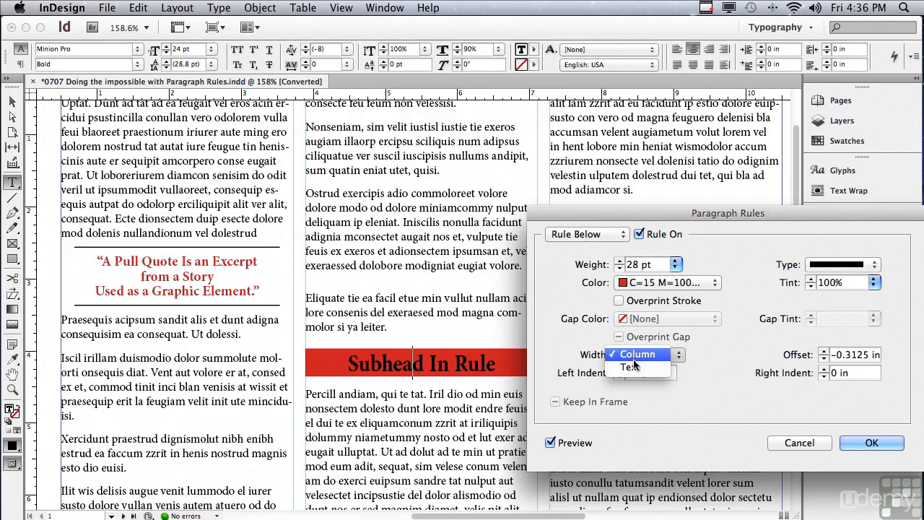
left_click(630, 368)
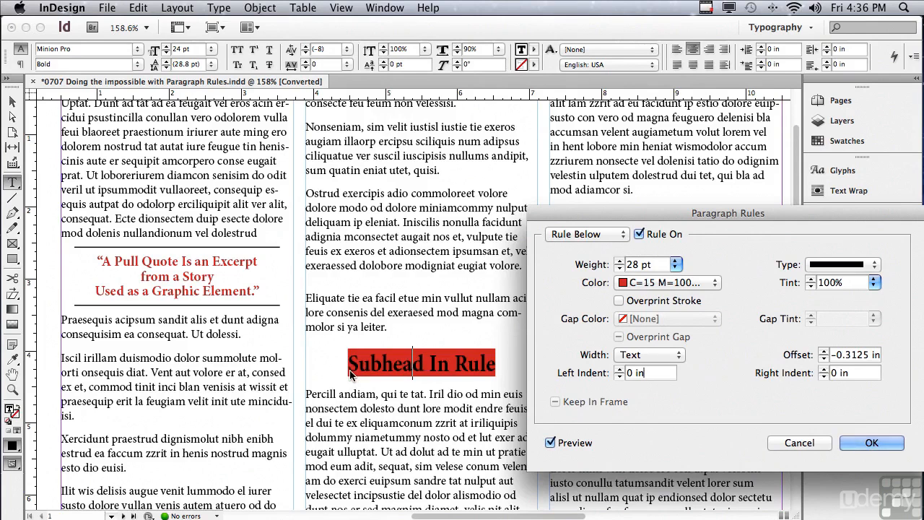
left_click(619, 377)
left_click(620, 376)
left_click(824, 376)
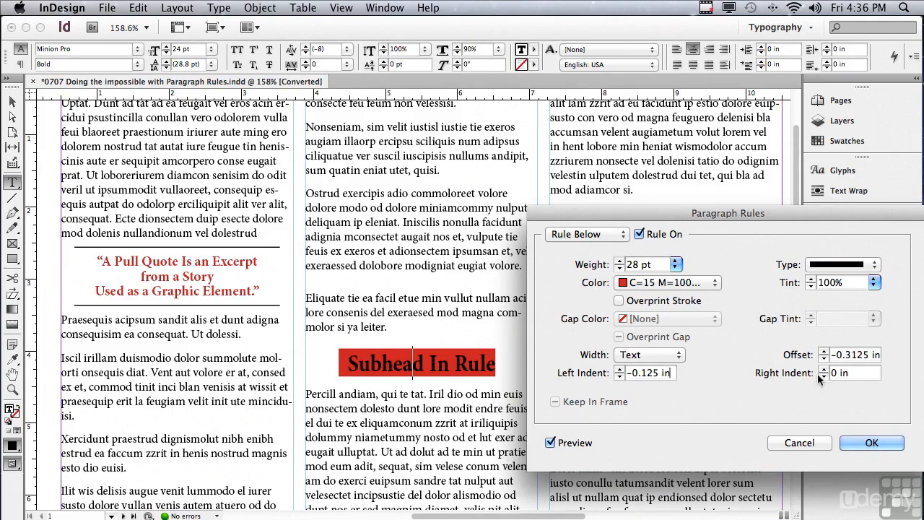
left_click(823, 376)
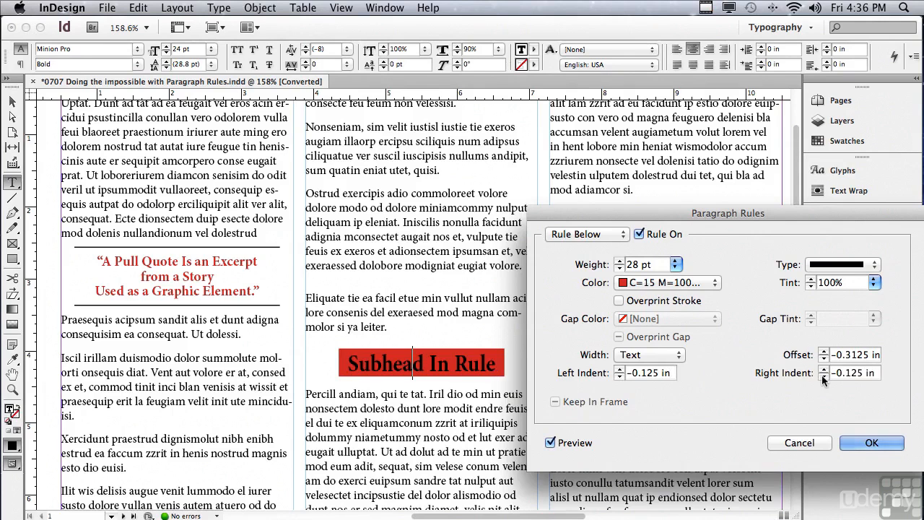
left_click(850, 442)
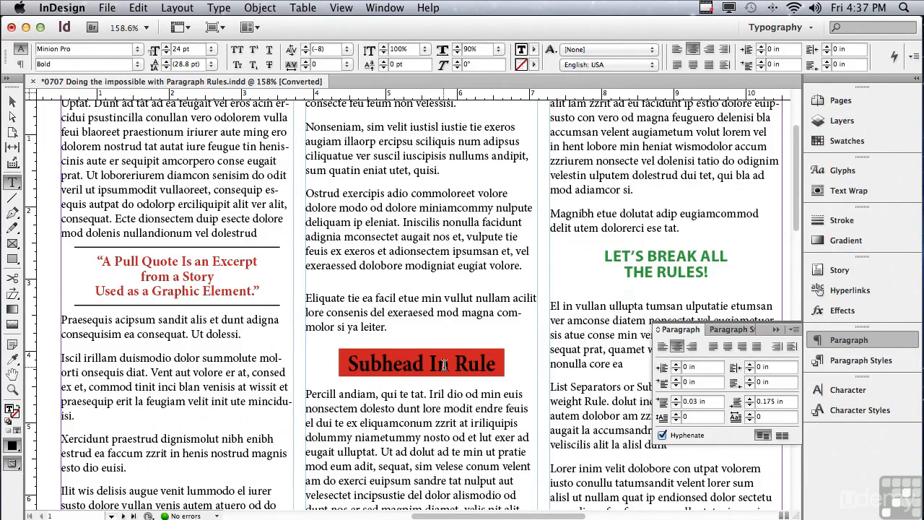
Turn on a Rule Below for the green "LET'S BREAK ALL THE RULES!" heading.
left_click(678, 274)
left_click_drag(490, 515, 558, 514)
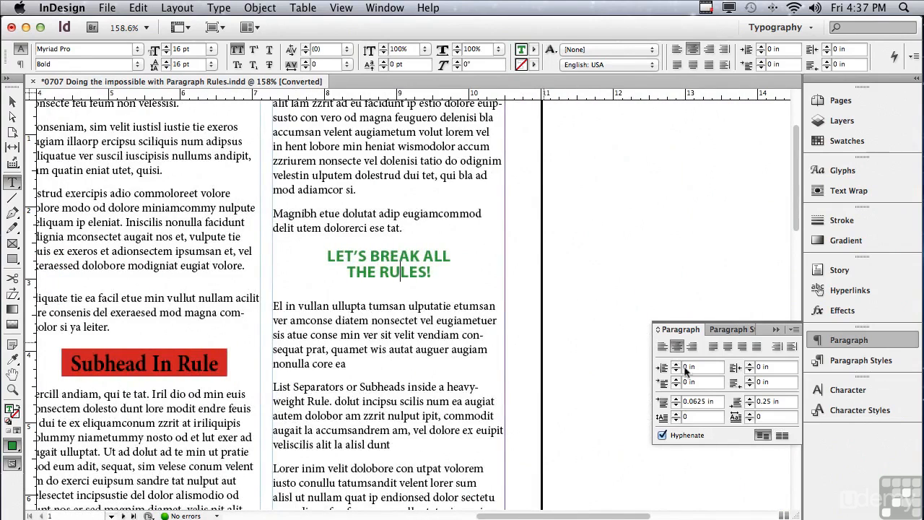
left_click(792, 330)
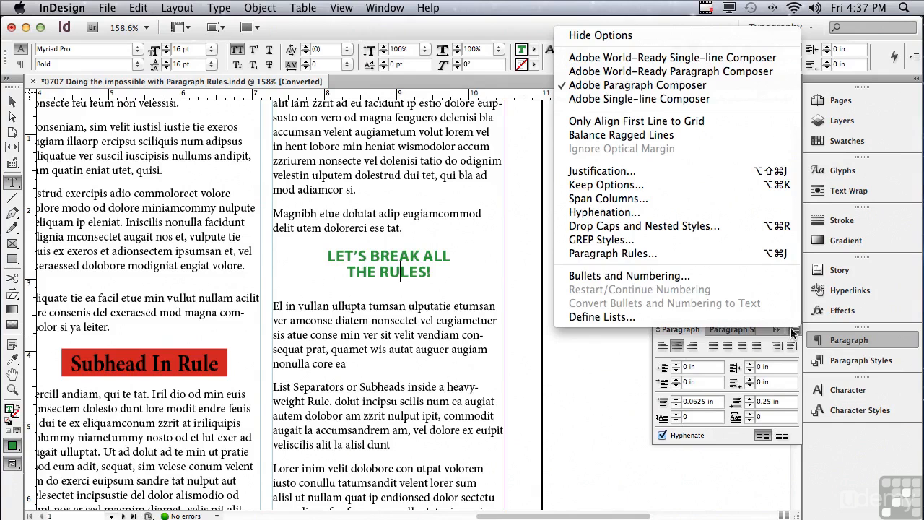
left_click(699, 253)
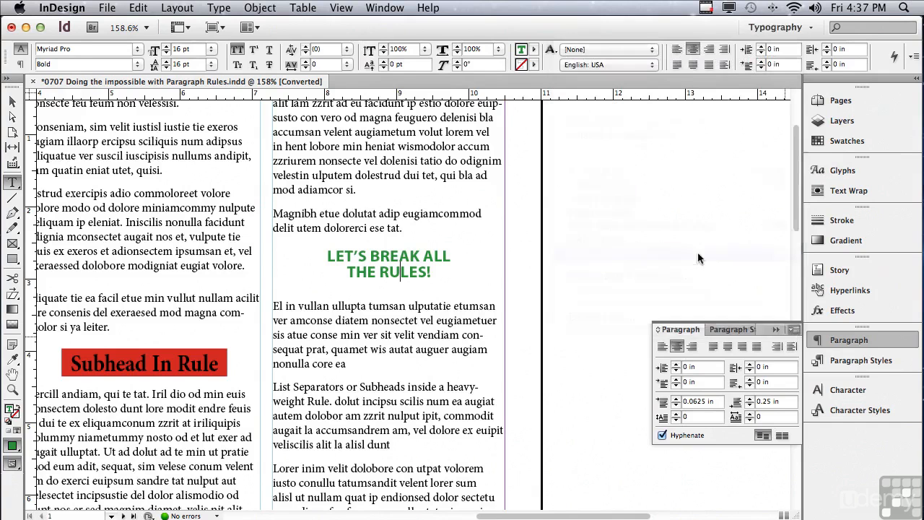
left_click_drag(605, 213, 625, 185)
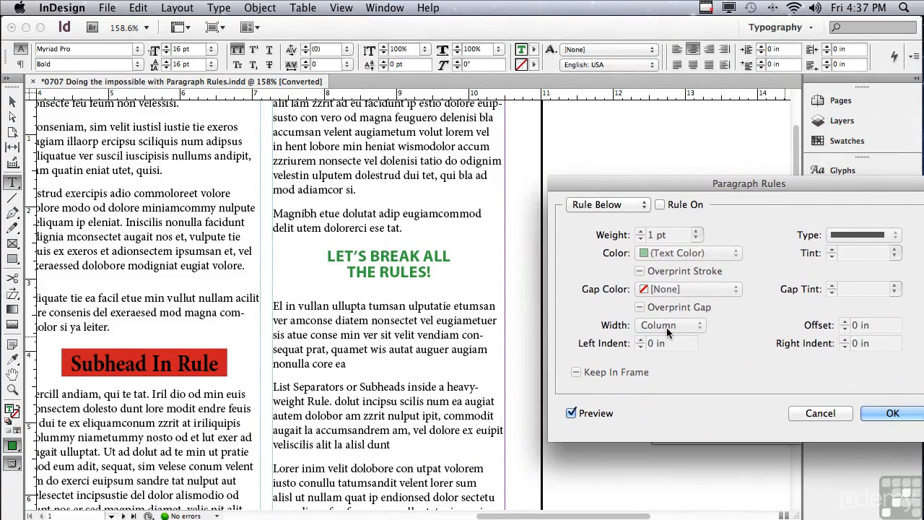
left_click(659, 205)
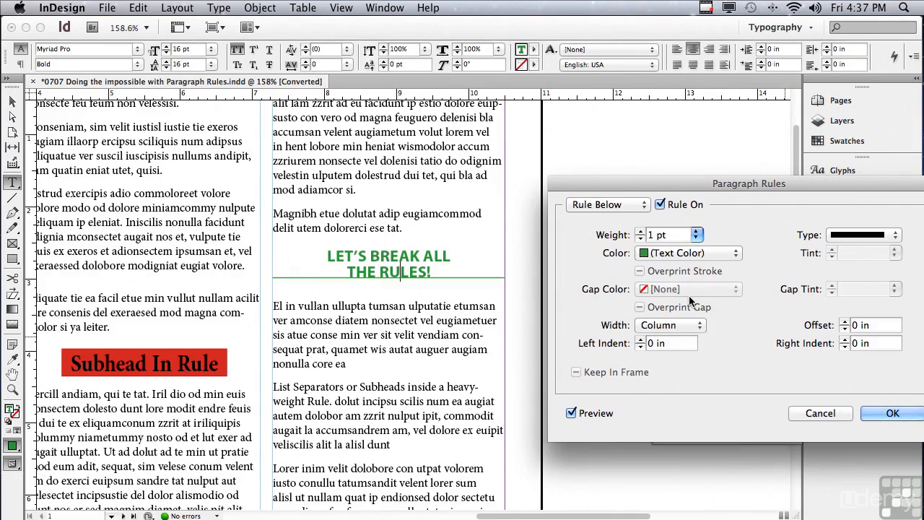
Set the green heading's rule below to 20 pt and color it C=100 M=90 Y=10 K=0.
double_click(651, 235)
type("20")
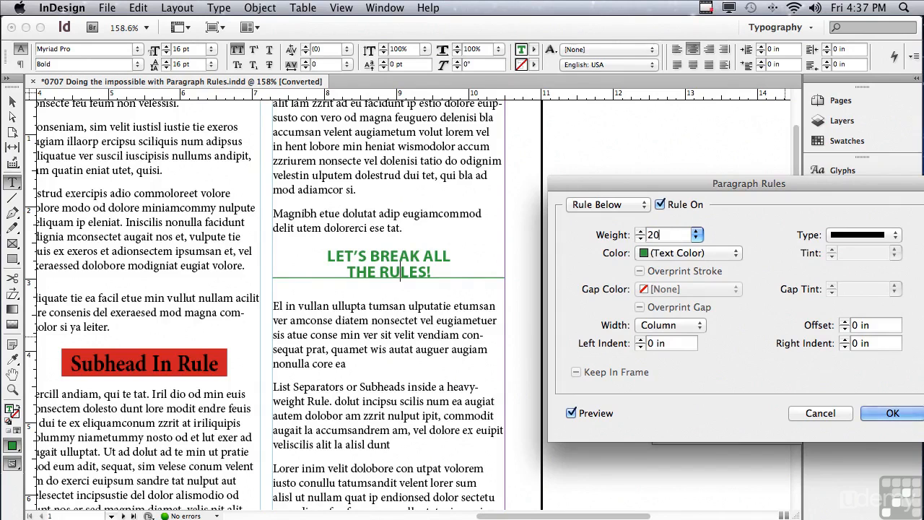
left_click(652, 254)
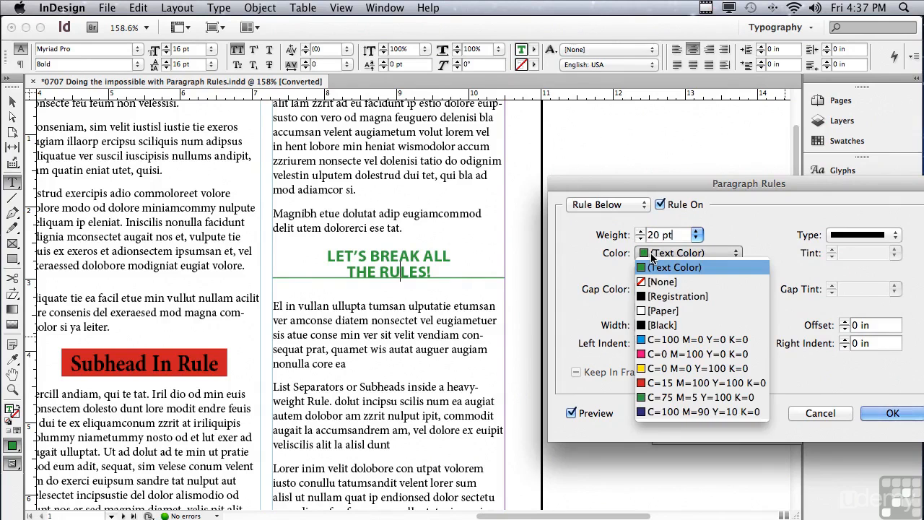
left_click(662, 413)
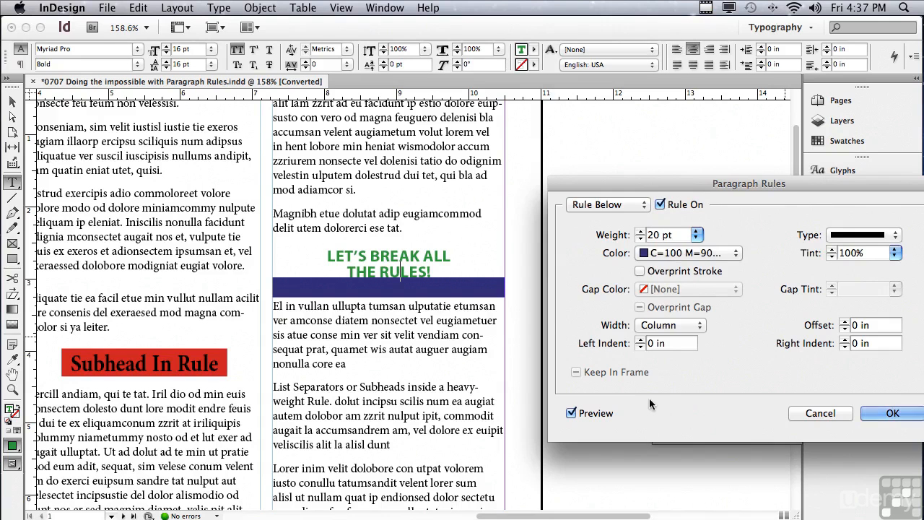
Reduce the green heading's rule weight to 12 pt and set its offset to 0.0625 in.
left_click(696, 238)
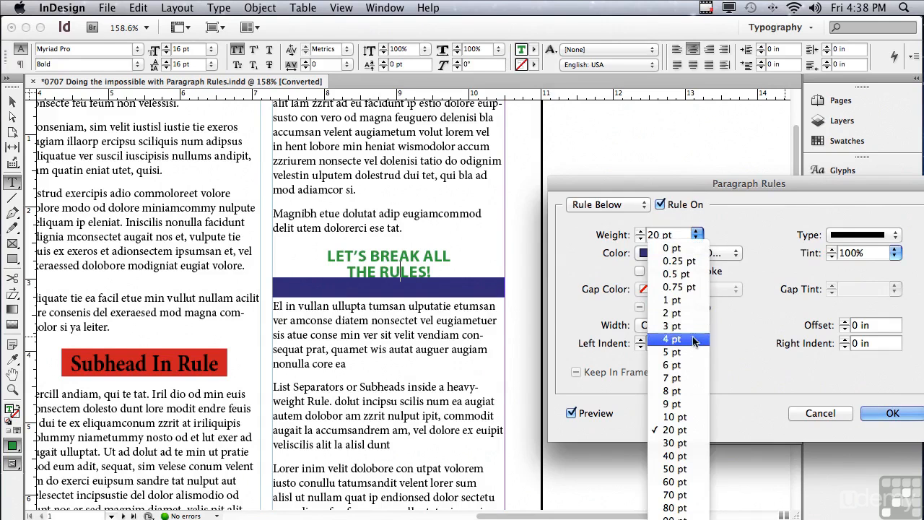
left_click(675, 416)
left_click(640, 231)
left_click(640, 231)
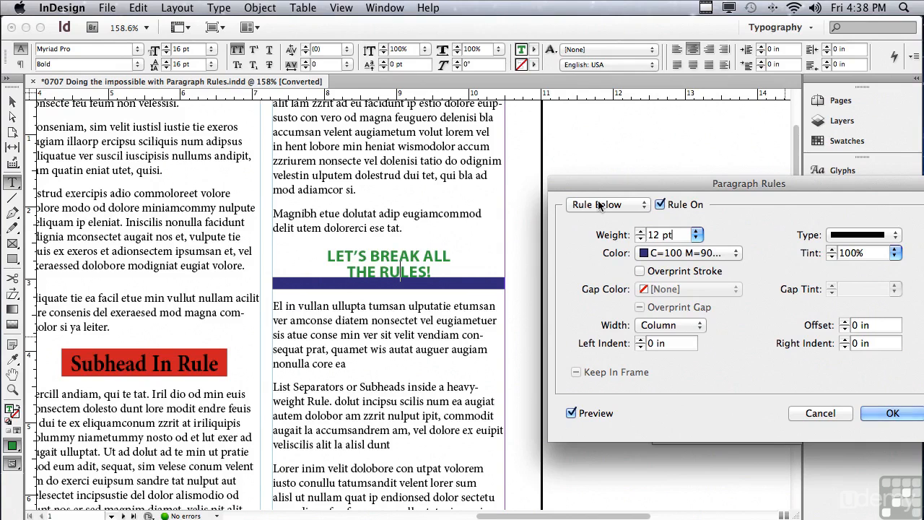
left_click(845, 322)
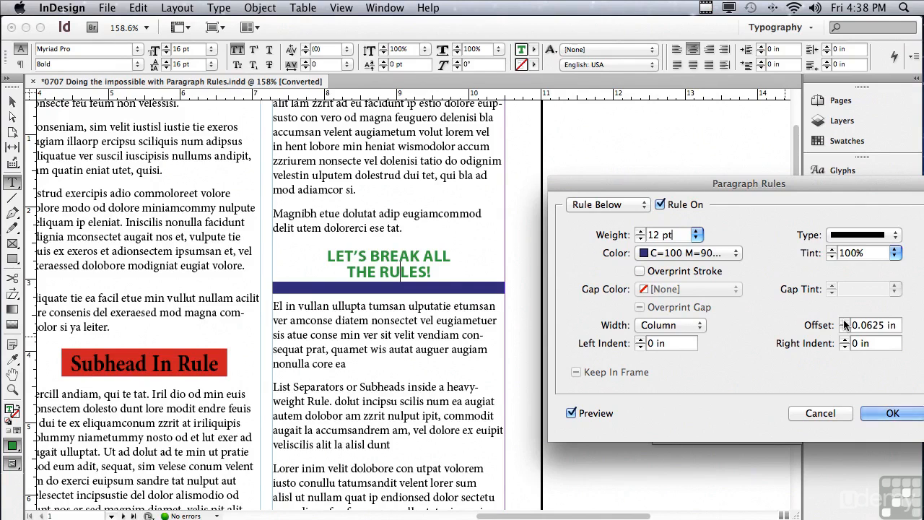
Shorten the rule under the green heading to a small centered block with left and right indents of 1.5 in.
left_click(661, 343)
type("1.25")
key("Tab")
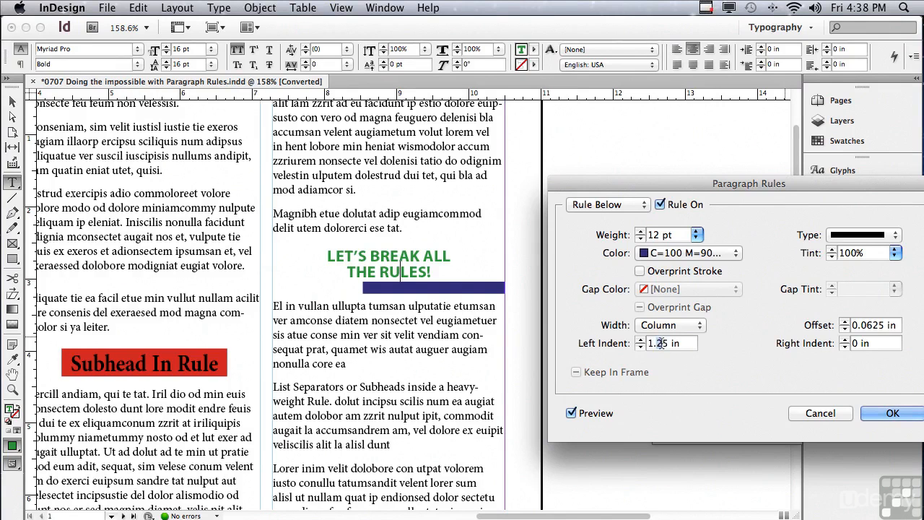
left_click(658, 343)
key("BackSpace")
left_click(865, 344)
left_click_drag(869, 343, 836, 345)
type("1.5")
left_click(675, 343)
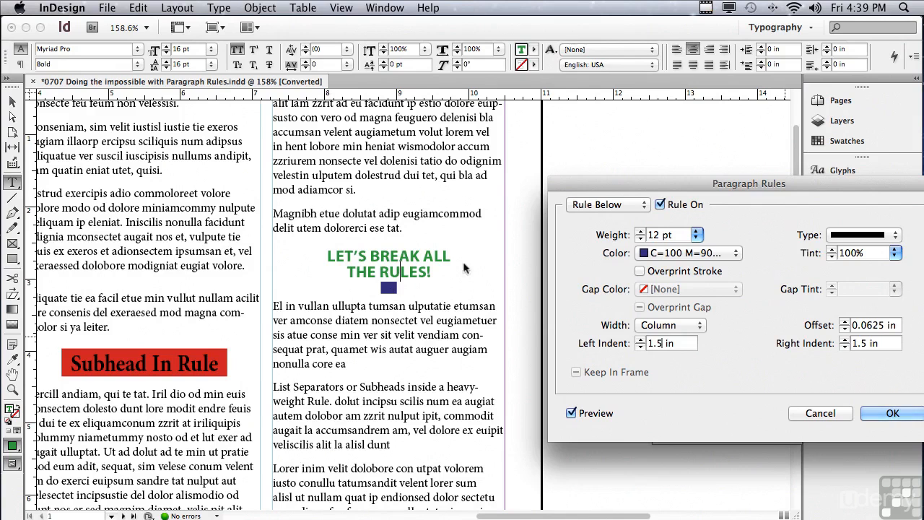
Turn on a Rule Above for the green "LET'S BREAK ALL THE RULES!" heading and color it C=15 M=100 Y=100 K=0.
left_click(573, 204)
left_click(577, 193)
left_click(659, 205)
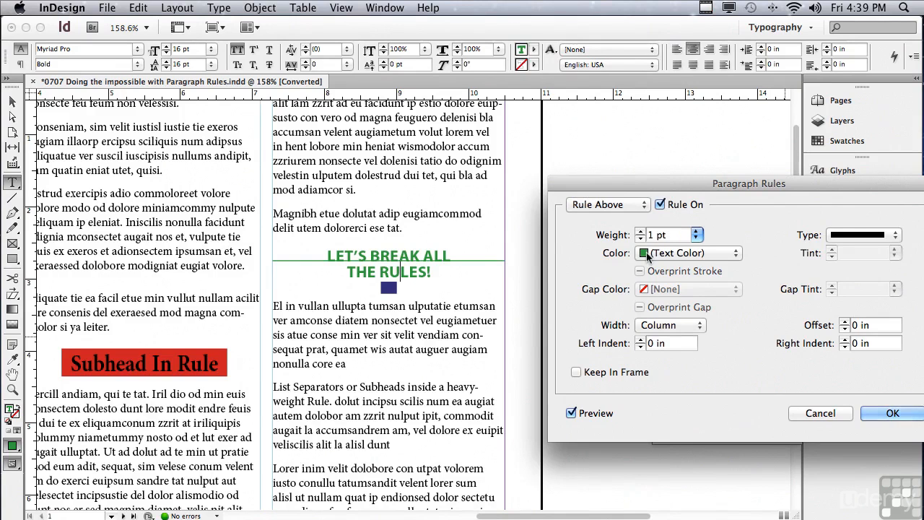
left_click(647, 253)
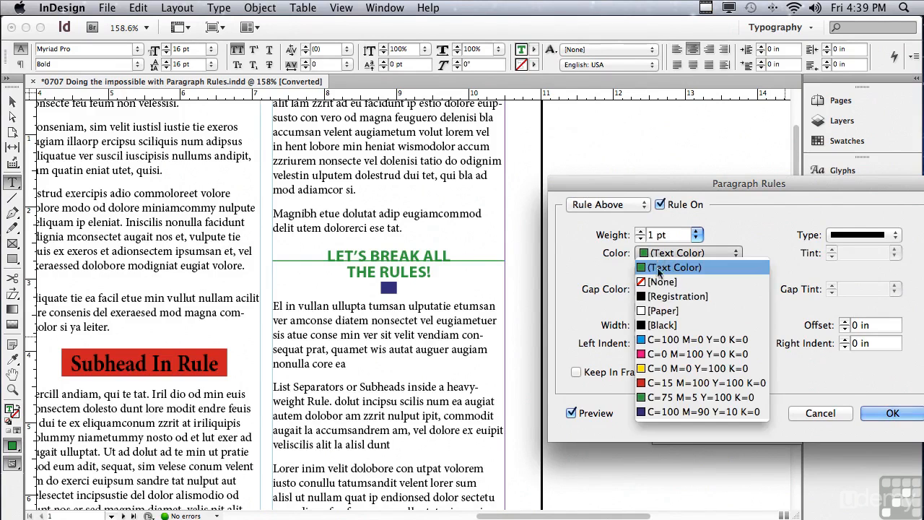
left_click(647, 383)
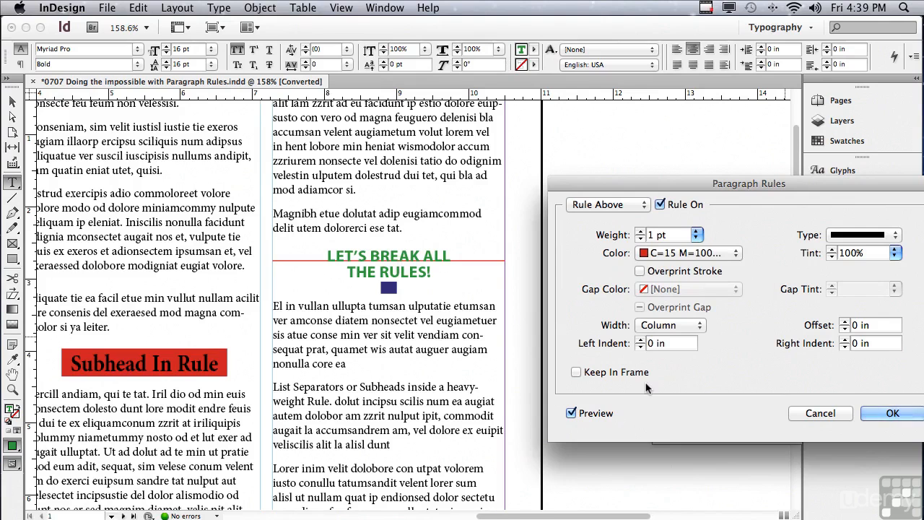
Set the green heading's rule above offset to -0.375 in and apply the paragraph rules.
left_click(845, 330)
left_click(845, 330)
left_click(845, 330)
left_click(845, 330)
left_click(844, 330)
left_click(845, 330)
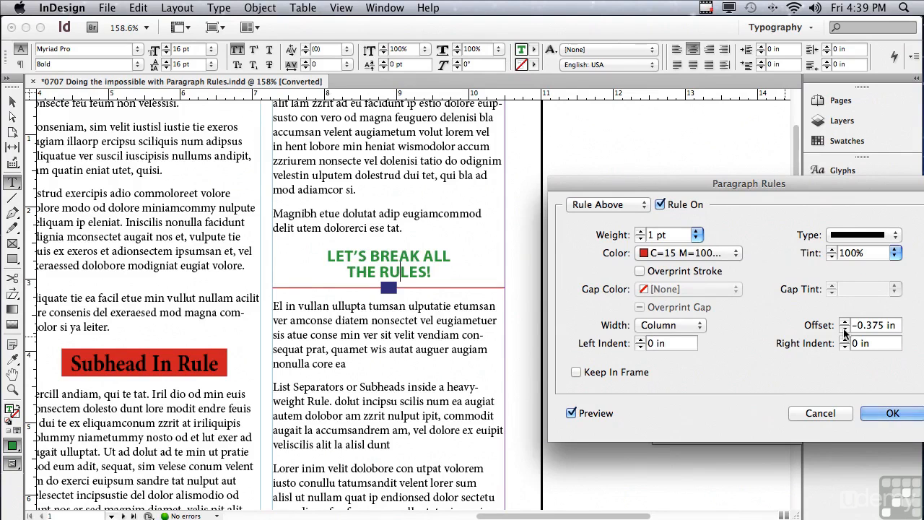
left_click_drag(658, 189, 586, 198)
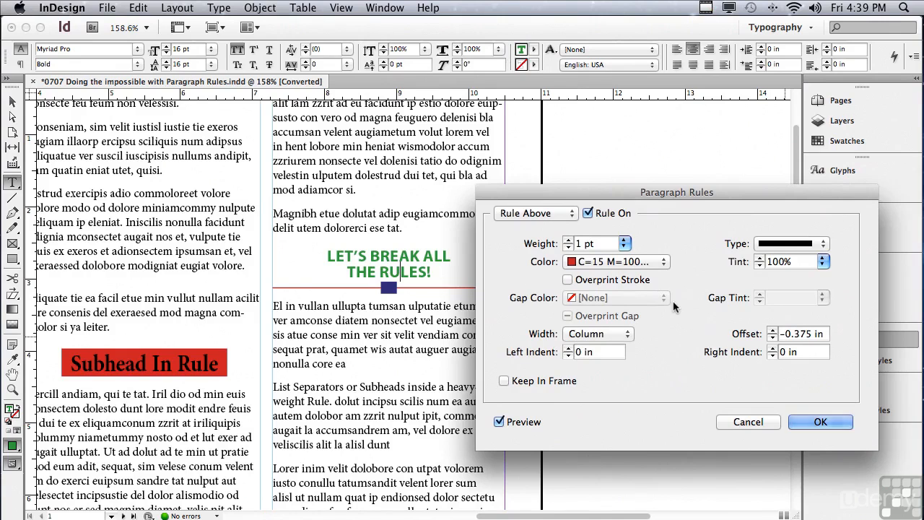
left_click(803, 423)
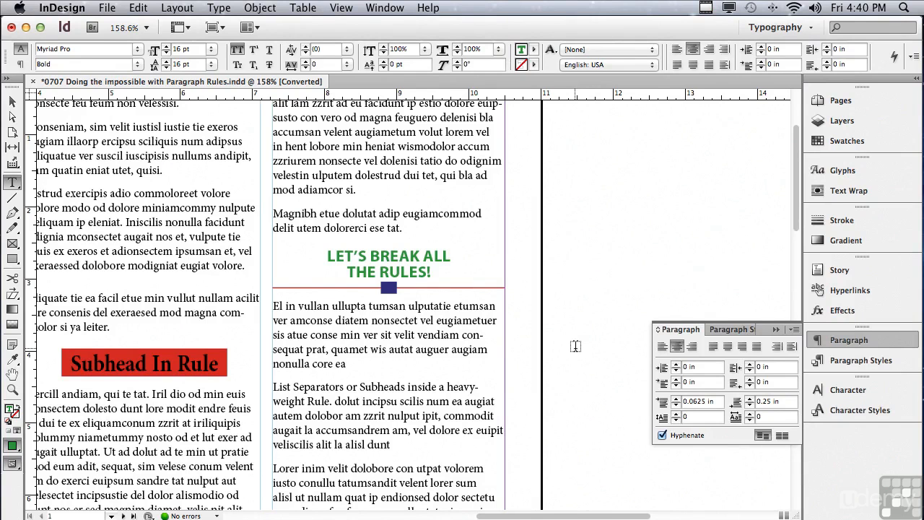
Open the paragraph styles list for the green heading.
left_click(852, 361)
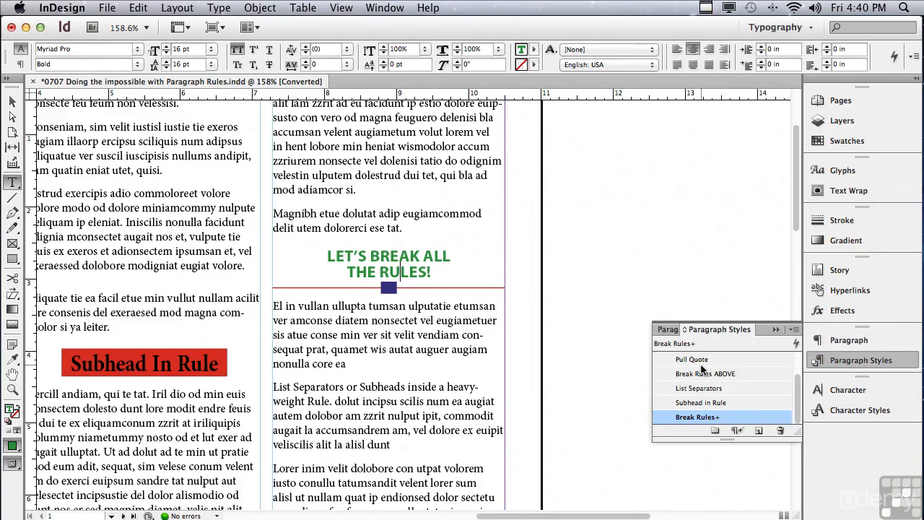